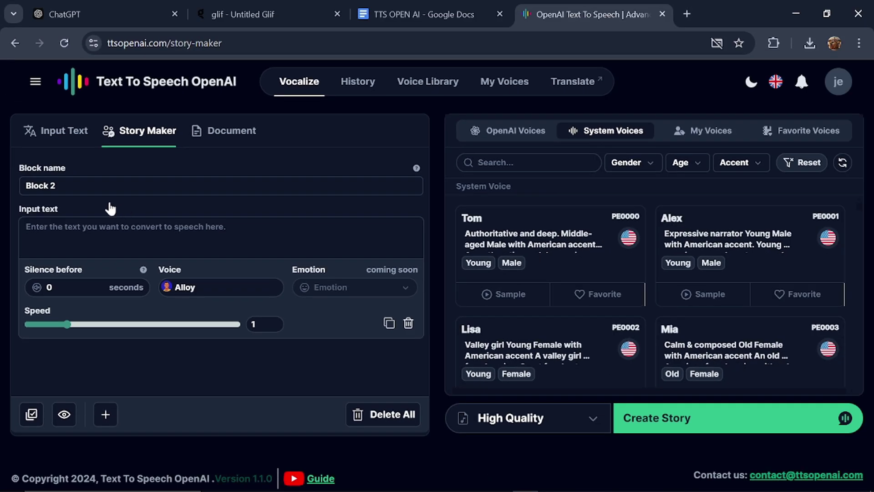
# - Switch to the Document upload mode to view the accepted .pdf, .txt and .epub formats
pyautogui.click(228, 132)
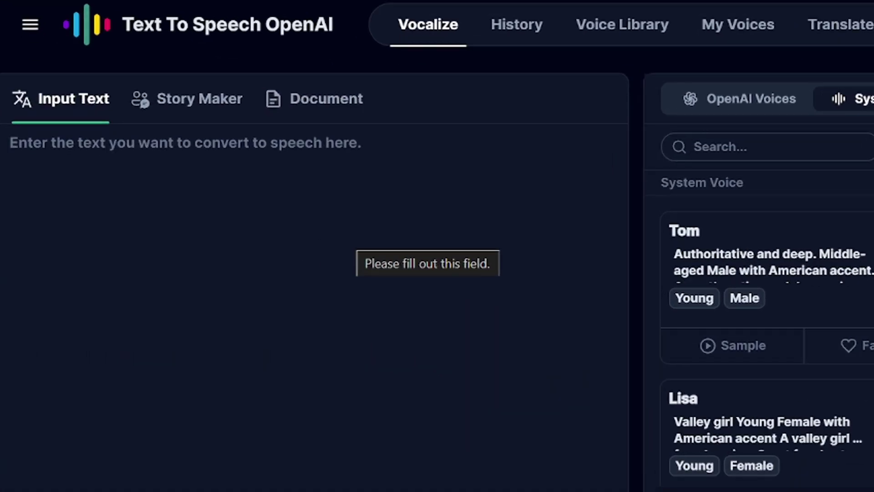
# - Enter 'WHAT is the name of the first president of America' and play a system voice sample
pyautogui.write('WHAT i')
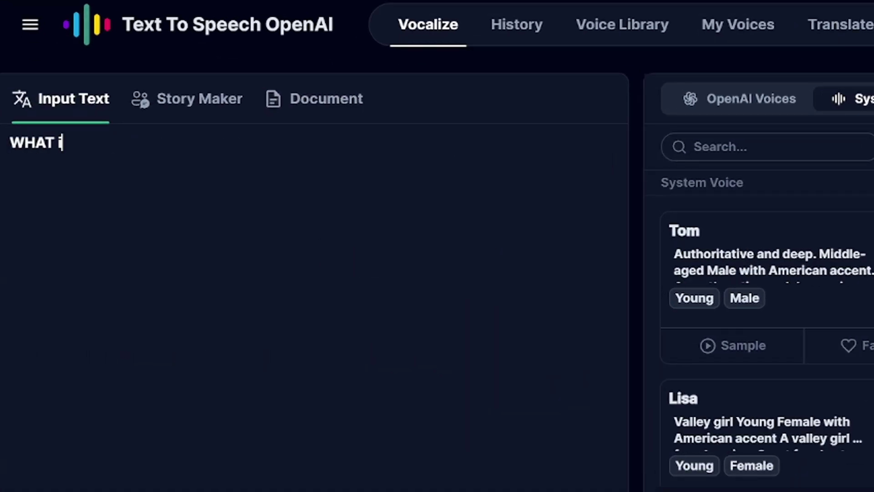
pyautogui.write('s the n')
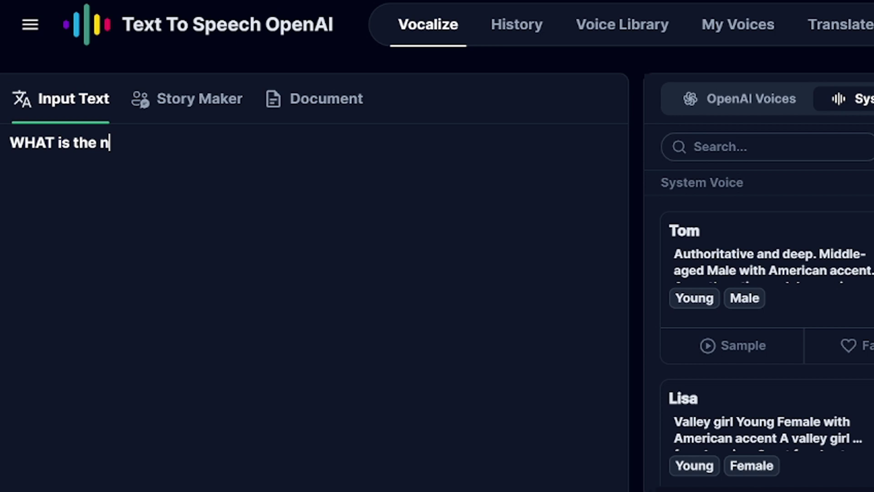
pyautogui.write('ame of the fir')
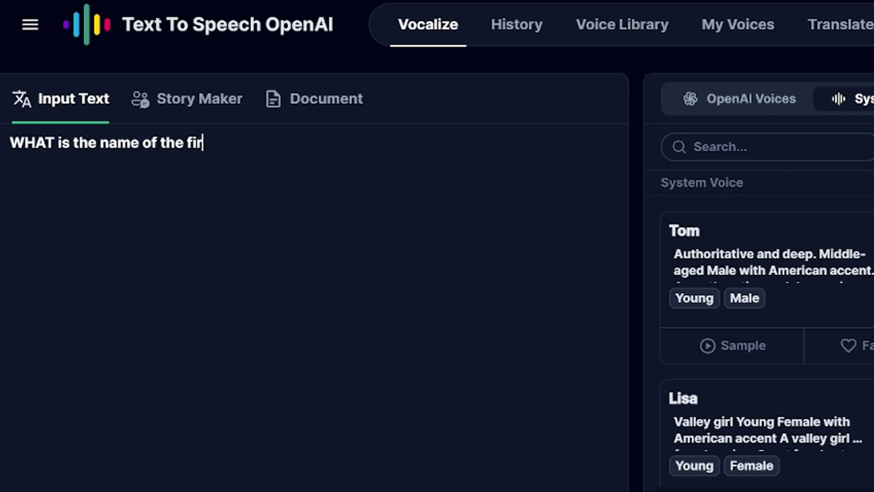
pyautogui.write('st president of A')
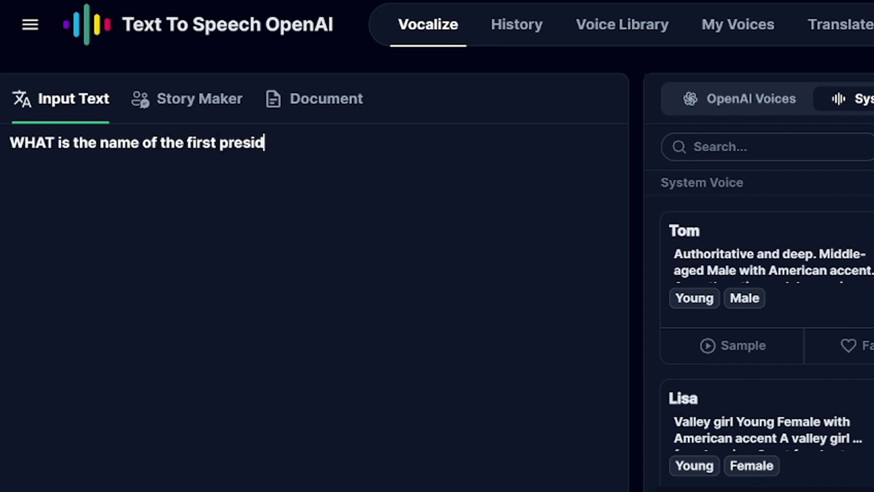
pyautogui.write('merica?')
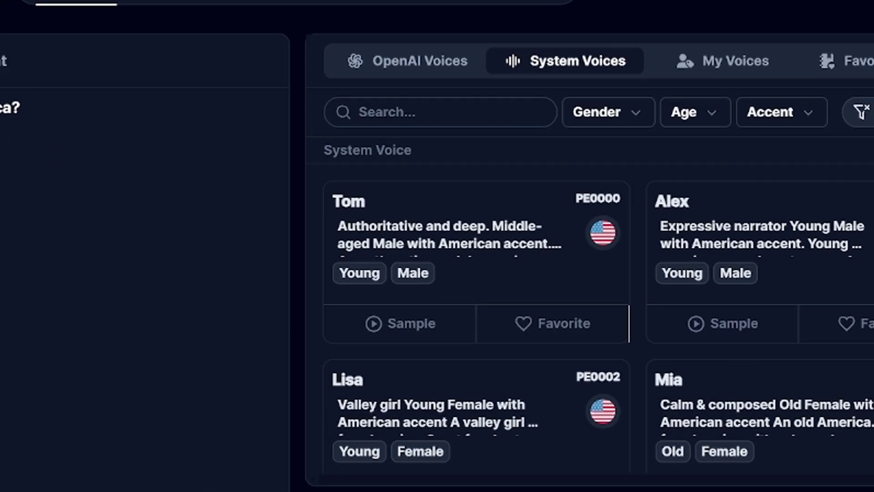
pyautogui.click(489, 299)
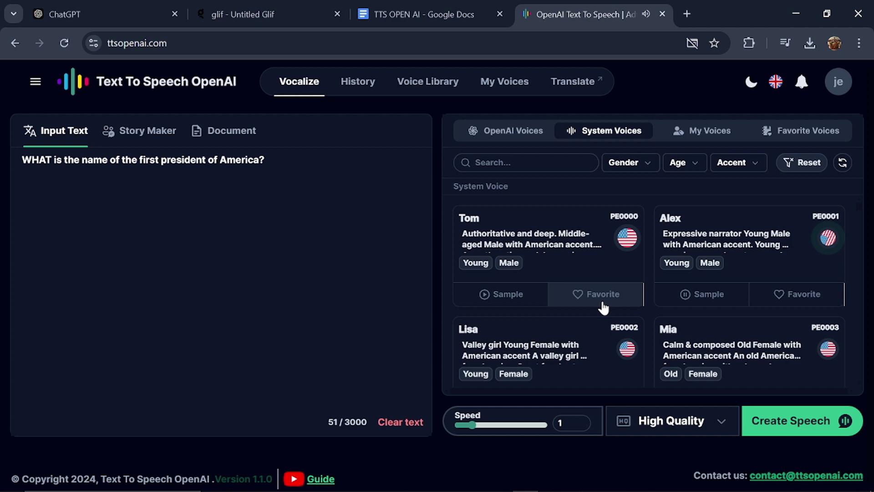
# - Stop the sample and generate the president question in Tom's voice at High Quality
pyautogui.click(685, 295)
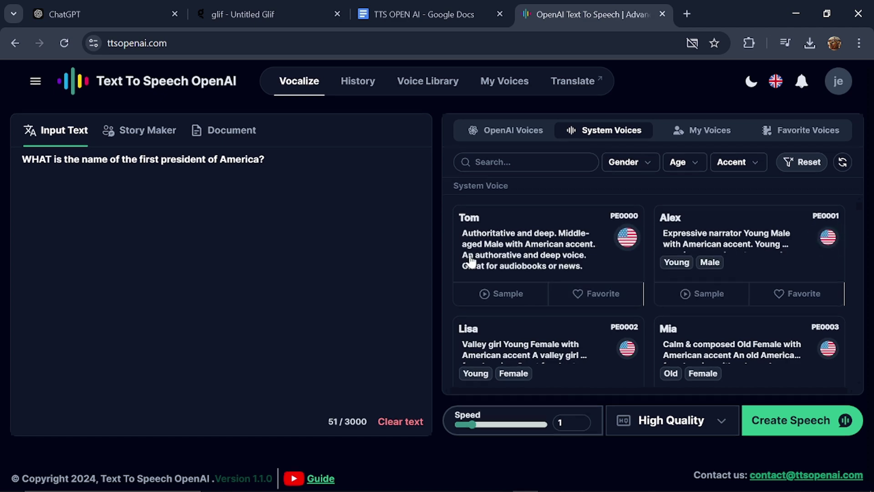
pyautogui.click(524, 244)
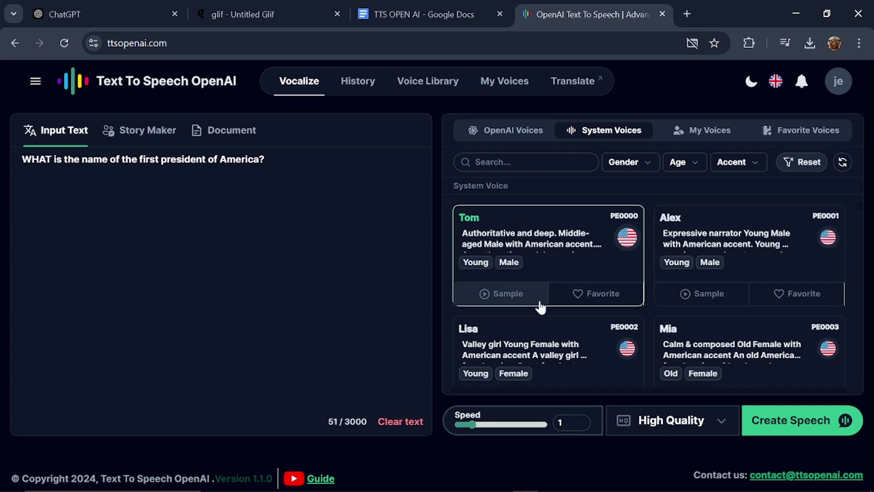
pyautogui.scroll(-5, 546, 346)
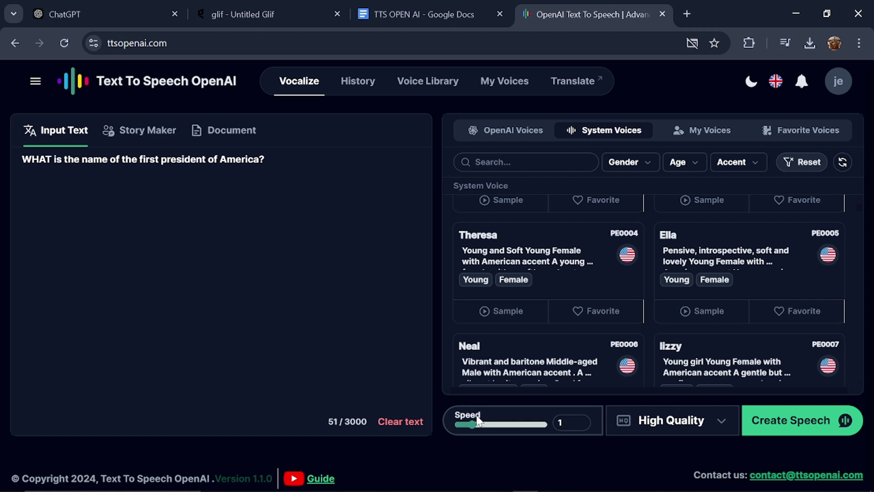
pyautogui.press('Tab')
pyautogui.click(717, 414)
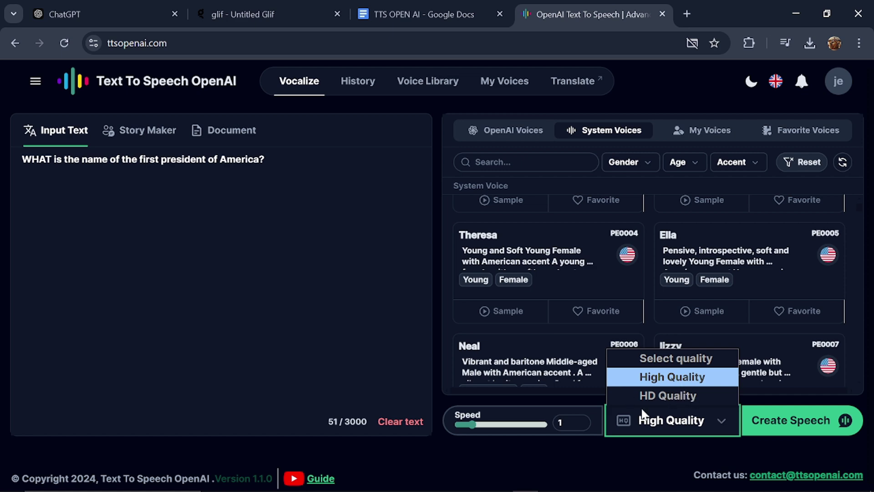
pyautogui.click(795, 421)
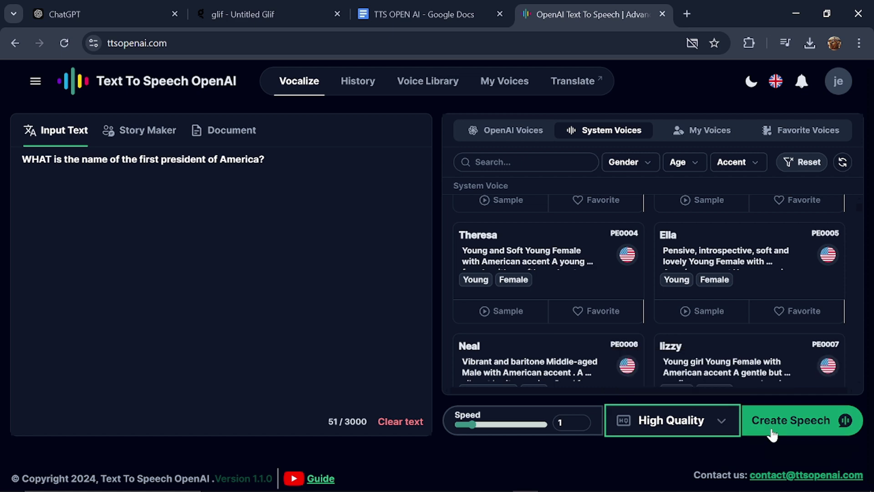
pyautogui.click(797, 421)
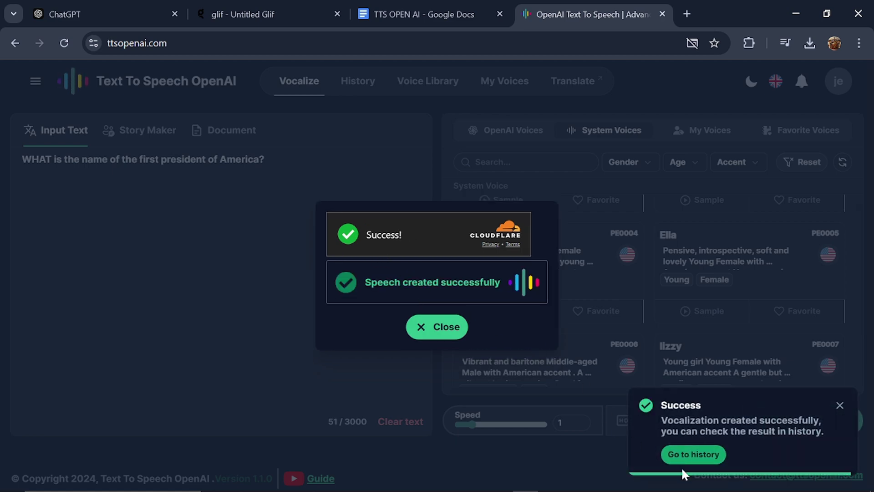
# - Dismiss the success message and open the new 2-second Tom recording in History
pyautogui.click(680, 467)
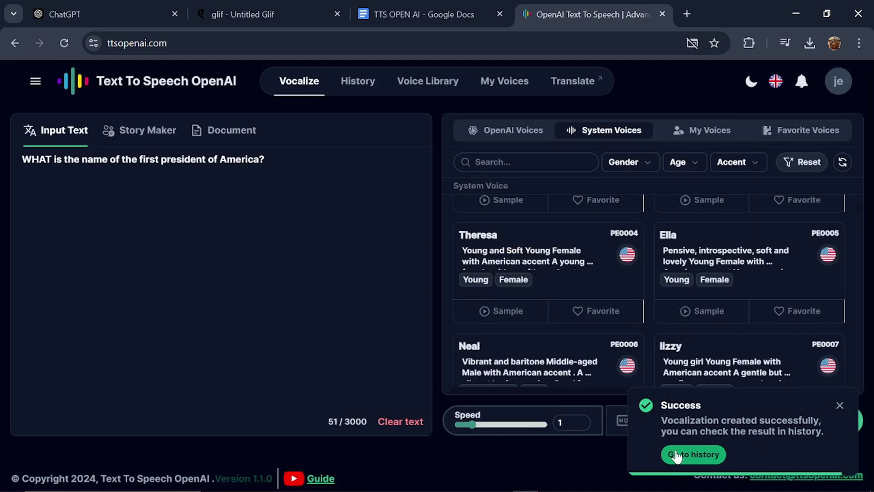
pyautogui.click(675, 455)
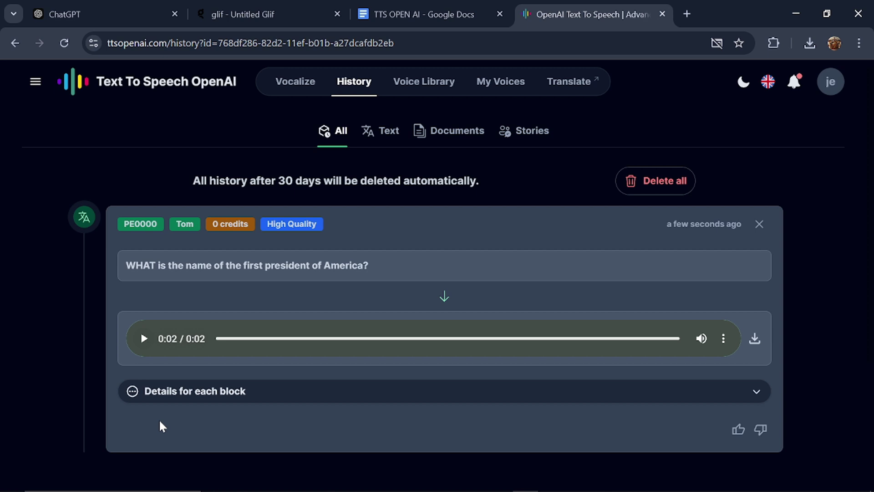
# - Back on Vocalize, append 'he name of his wife and wow many ?' and generate it in Alex's voice
pyautogui.hotkey('alt', 'Left')
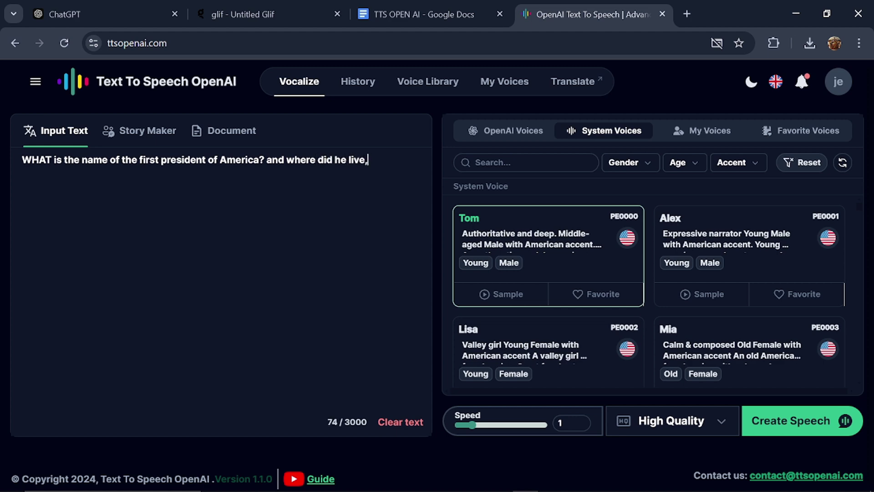
pyautogui.write('he name of his wife')
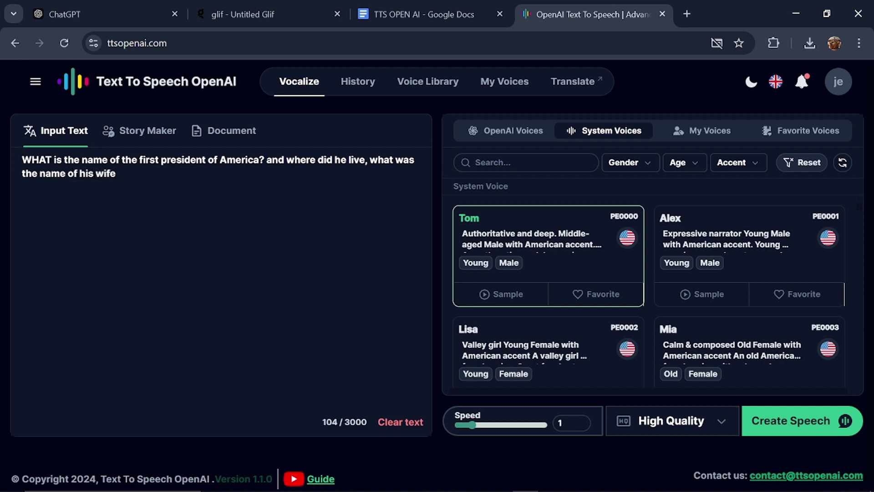
pyautogui.write(' and w')
pyautogui.write('ow many children did he have')
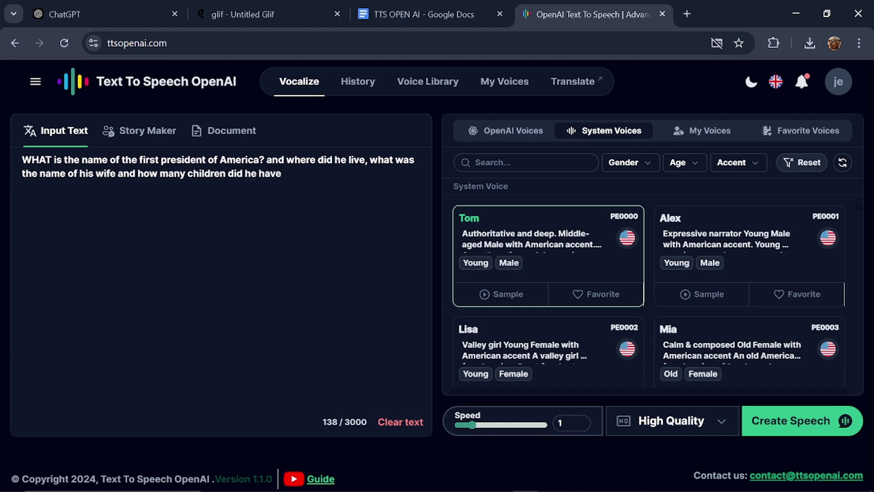
pyautogui.write('?')
pyautogui.click(660, 247)
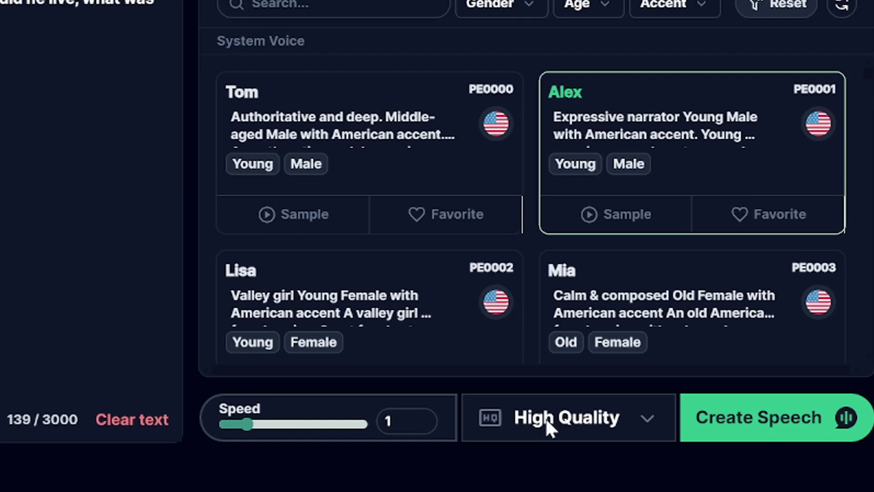
pyautogui.moveTo(474, 426)
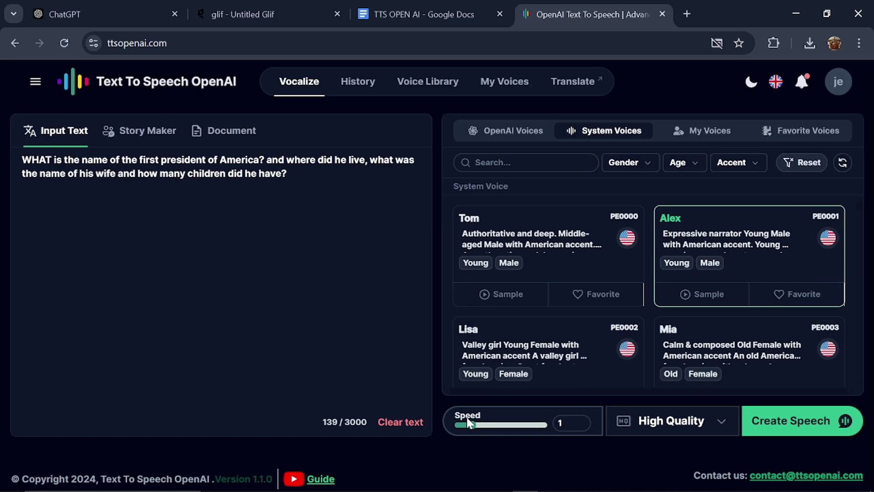
pyautogui.click(778, 423)
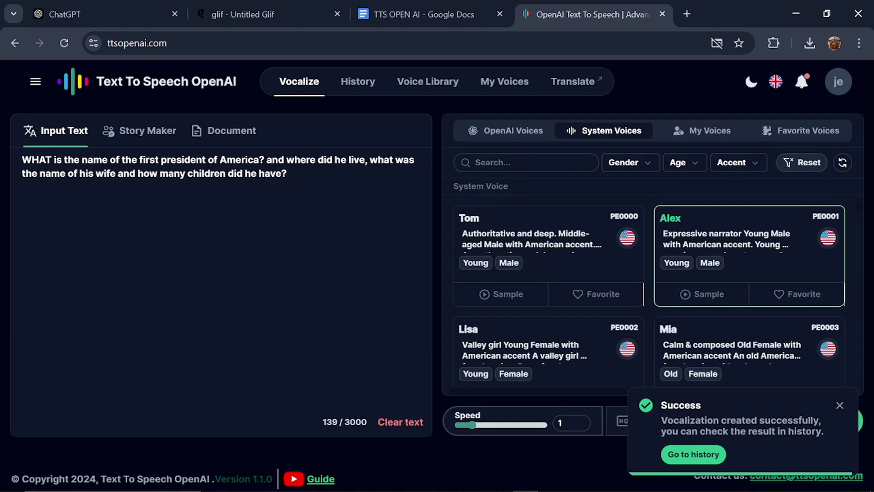
# - Play the 0:08 Alex recording in History, then return to Vocalize
pyautogui.click(694, 454)
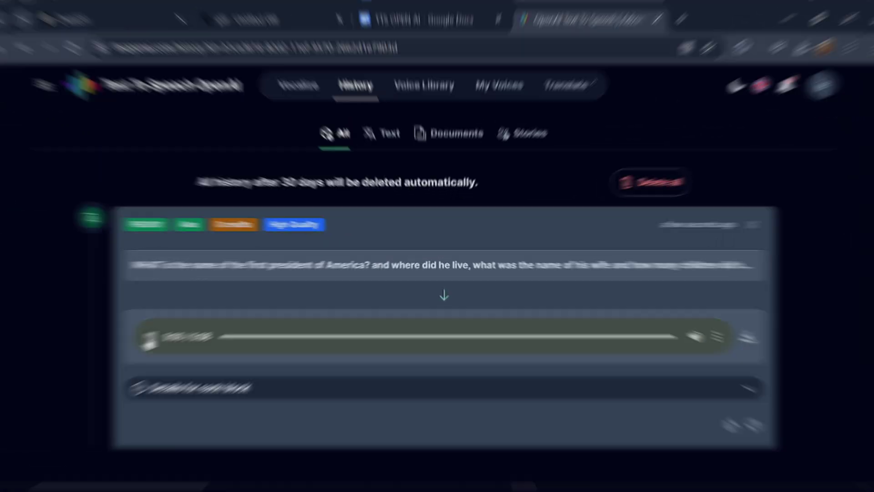
pyautogui.click(143, 339)
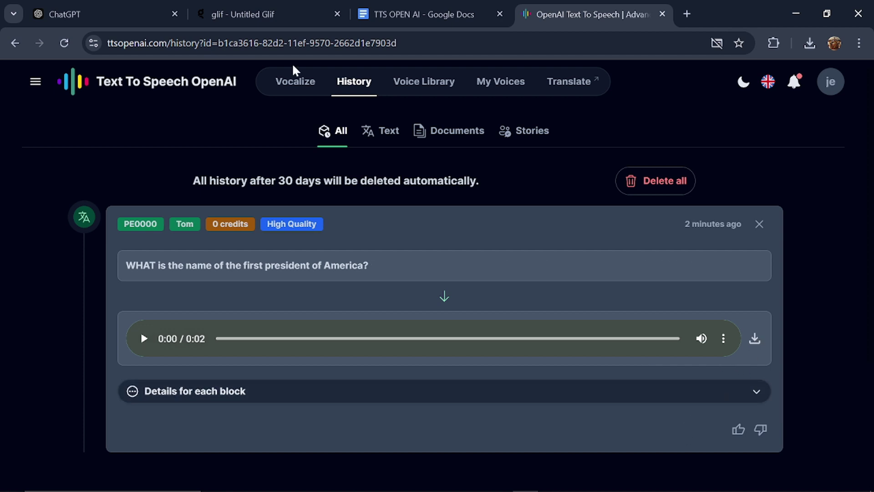
pyautogui.click(295, 82)
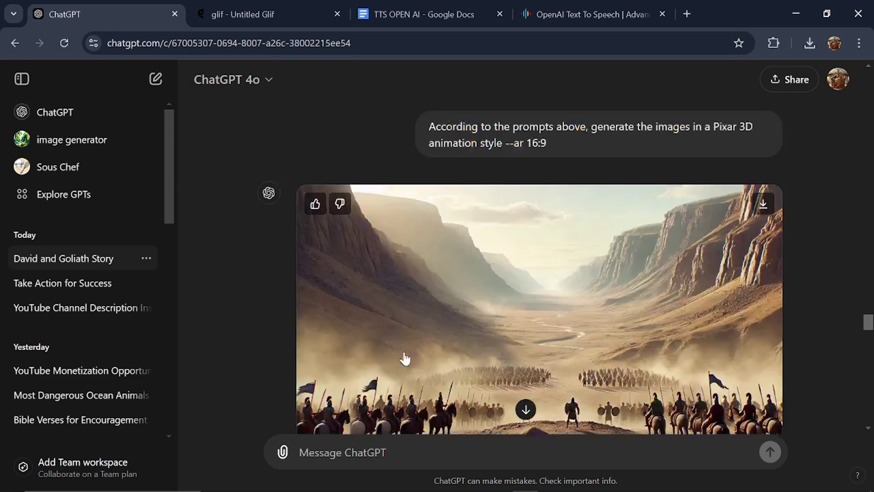
# - Select the David and Goliath story text from 'The Philistines' to 'defeat Goliath.'
pyautogui.scroll(20, 539, 269)
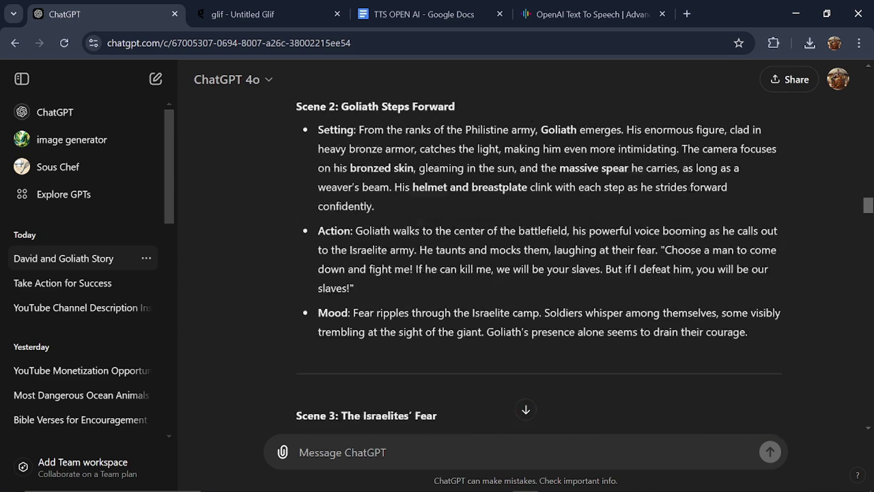
pyautogui.scroll(15, 539, 268)
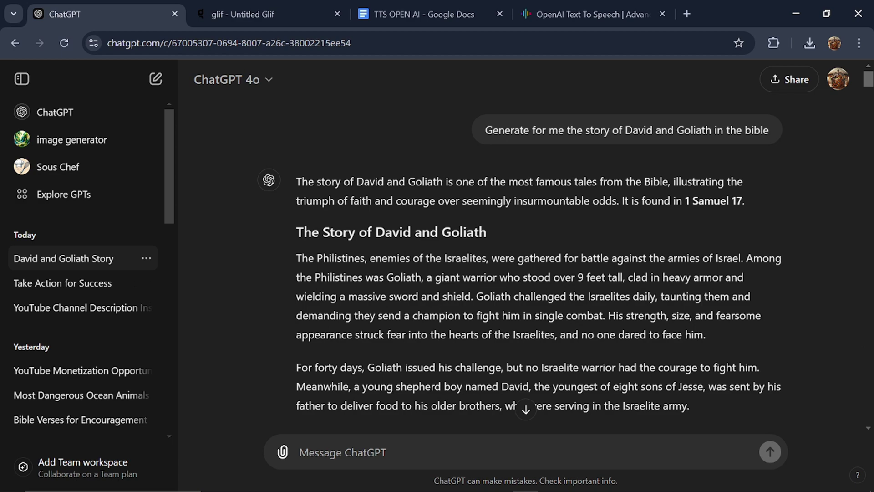
pyautogui.scroll(-2, 294, 249)
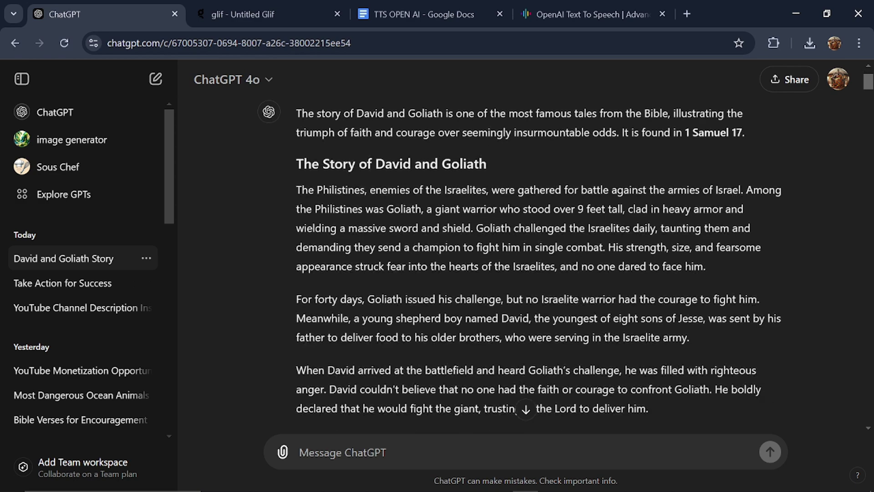
pyautogui.moveTo(296, 190); pyautogui.dragTo(494, 293)
pyautogui.hotkey('ctrl', 'c')
pyautogui.scroll(-5, 492, 282)
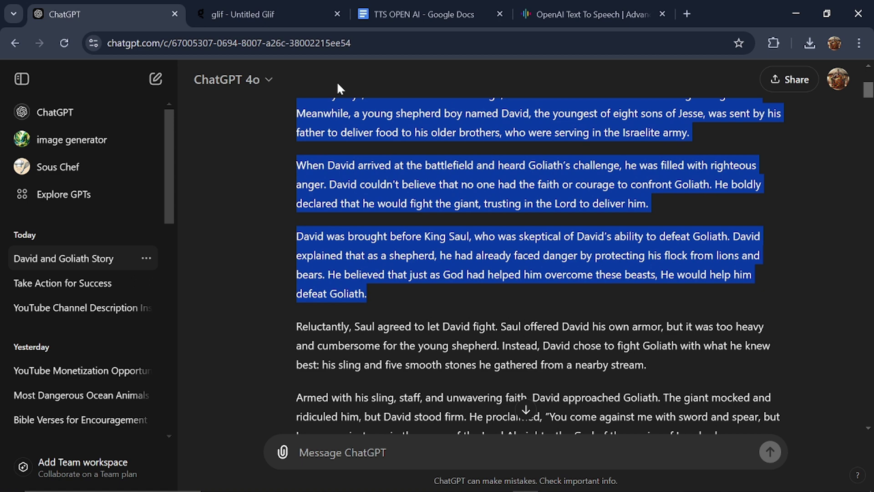
# - Replace the input text with the copied David and Goliath story and generate its speech
pyautogui.click(565, 7)
pyautogui.hotkey('ctrl', 'a')
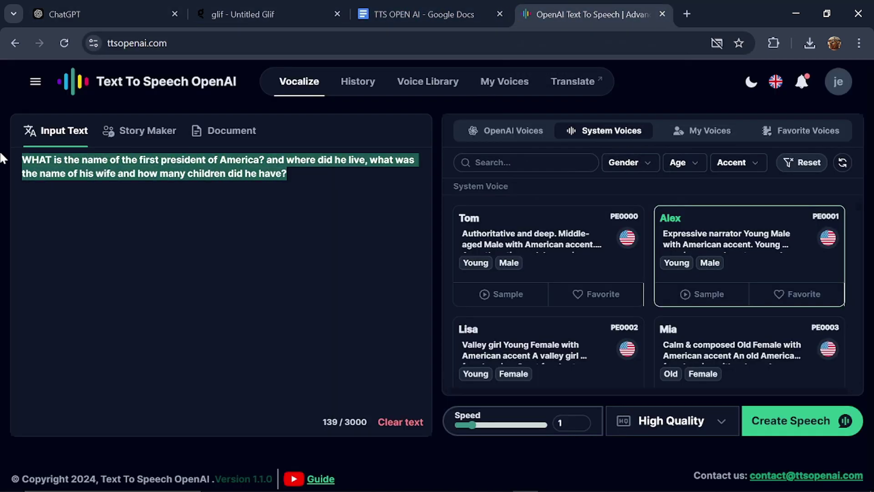
pyautogui.hotkey('ctrl', 'v')
pyautogui.scroll(-3, 646, 361)
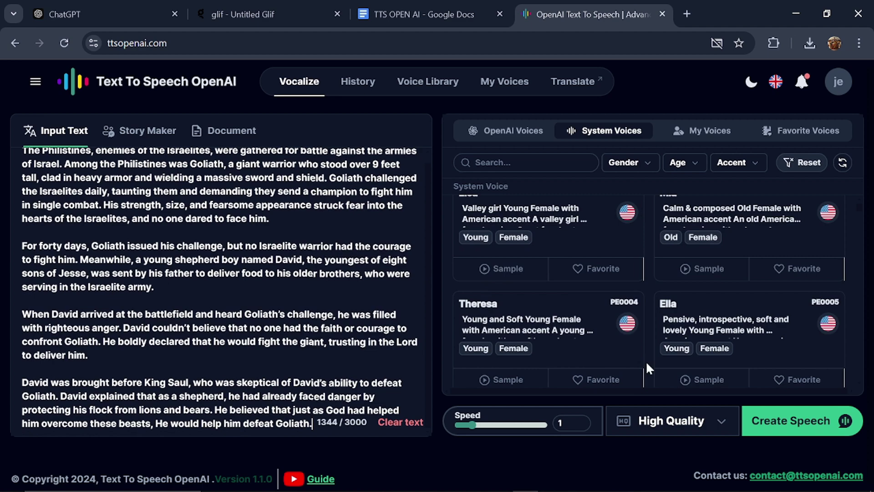
pyautogui.click(801, 428)
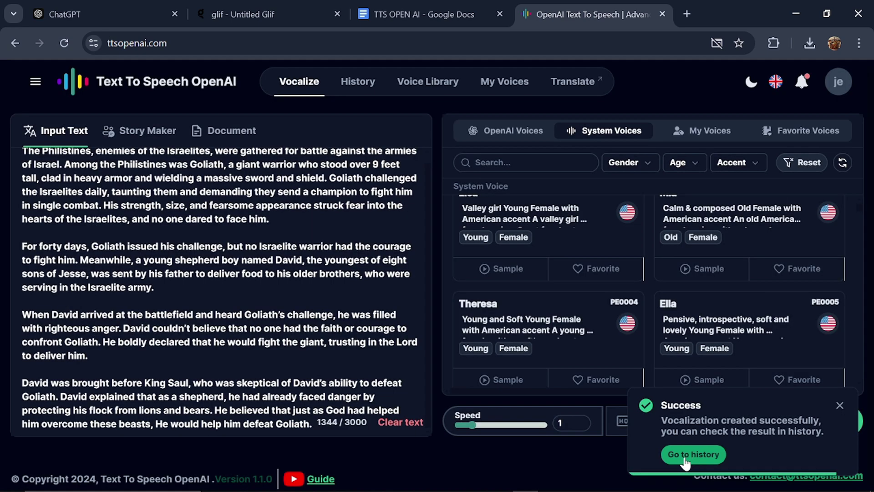
# - Play the 1:22 story recording from History with system volume raised to 60
pyautogui.click(685, 459)
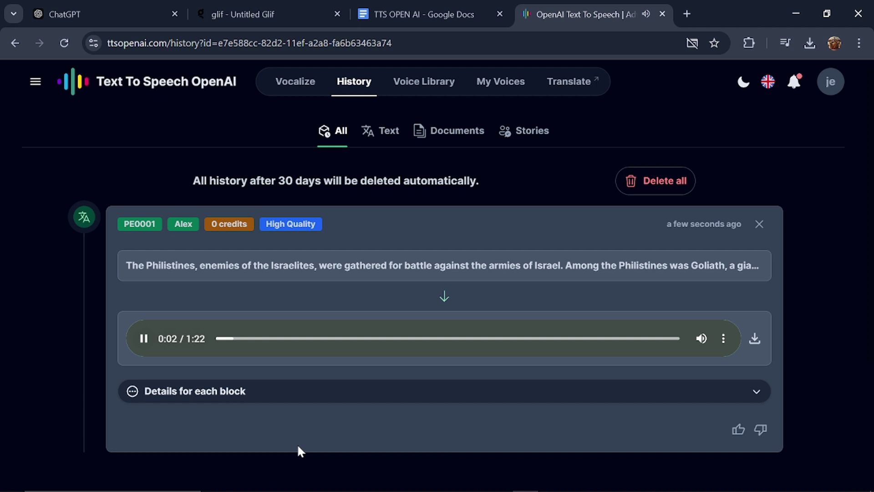
pyautogui.moveTo(298, 490)
pyautogui.click(777, 482)
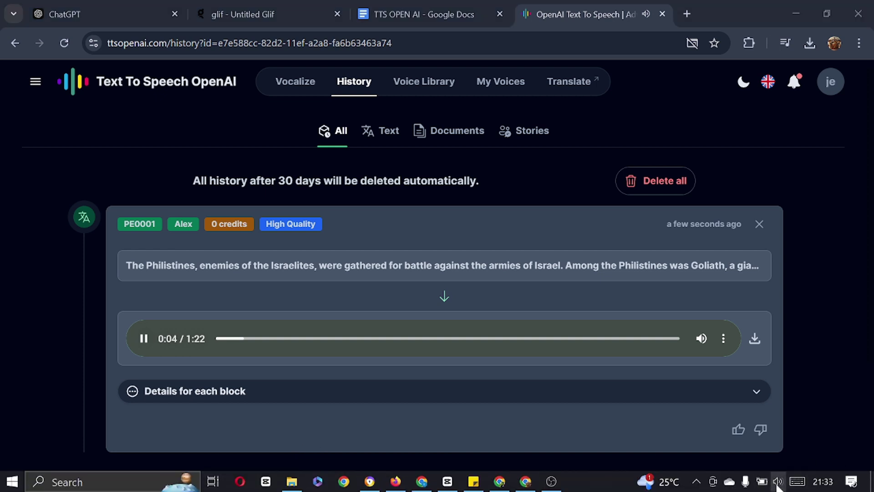
pyautogui.scroll(5, 778, 482)
pyautogui.scroll(3, 778, 485)
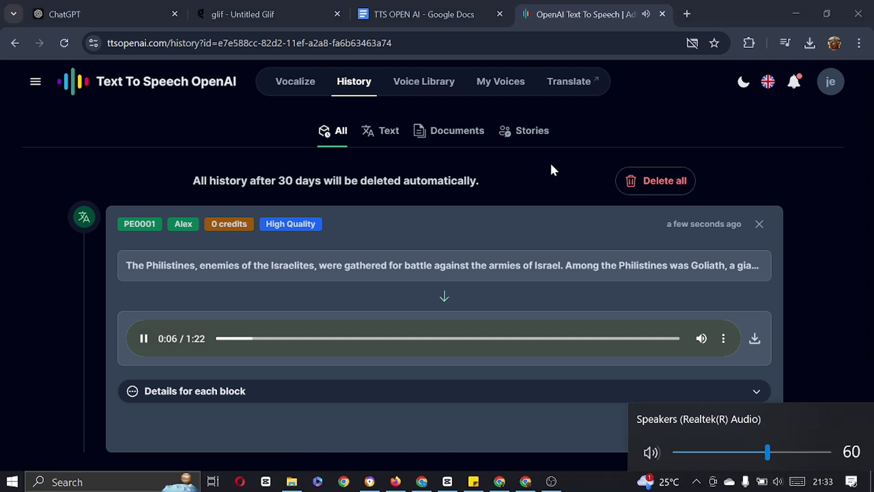
pyautogui.click(517, 217)
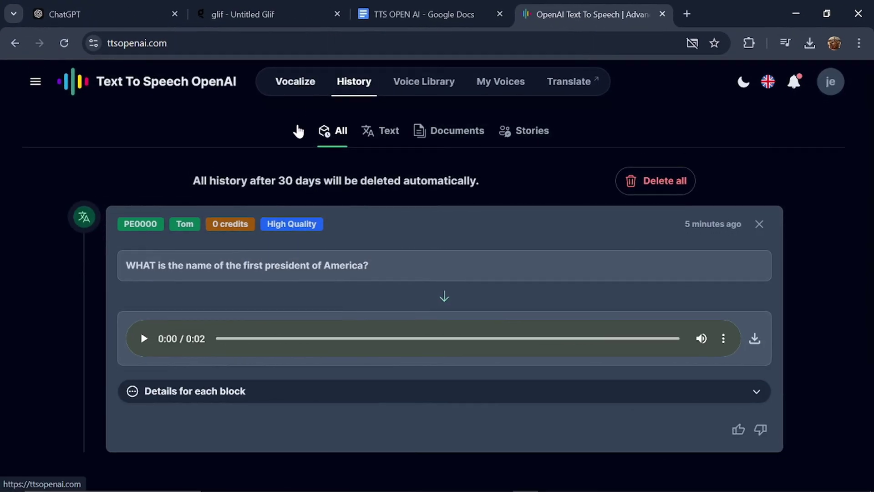
# - Back on Vocalize, search the System Voices for 'neal' and play its sample
pyautogui.click(299, 86)
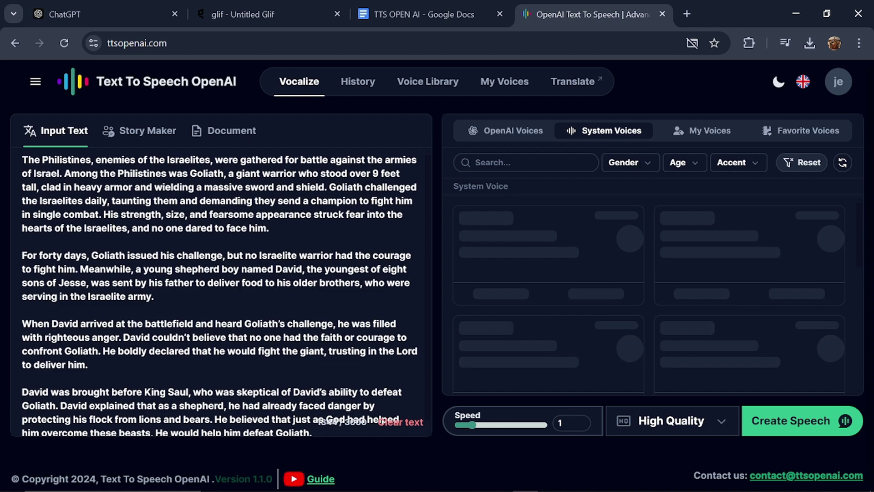
pyautogui.scroll(-10, 618, 295)
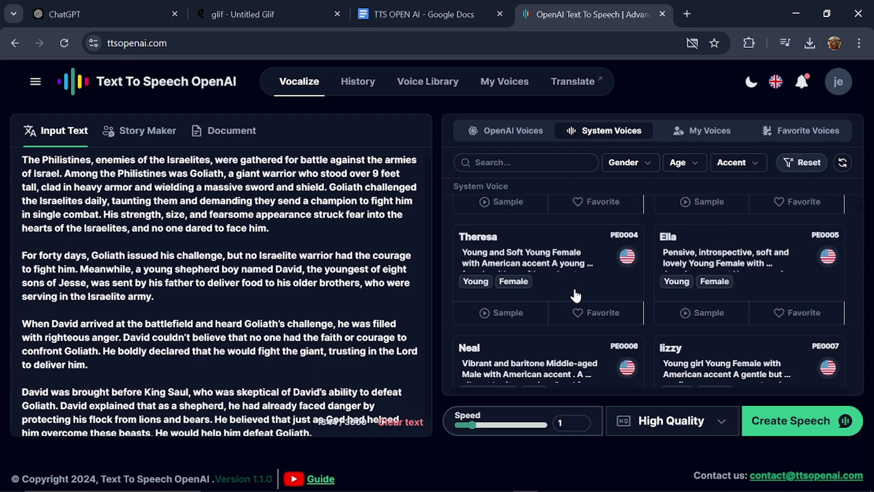
pyautogui.scroll(-15, 697, 271)
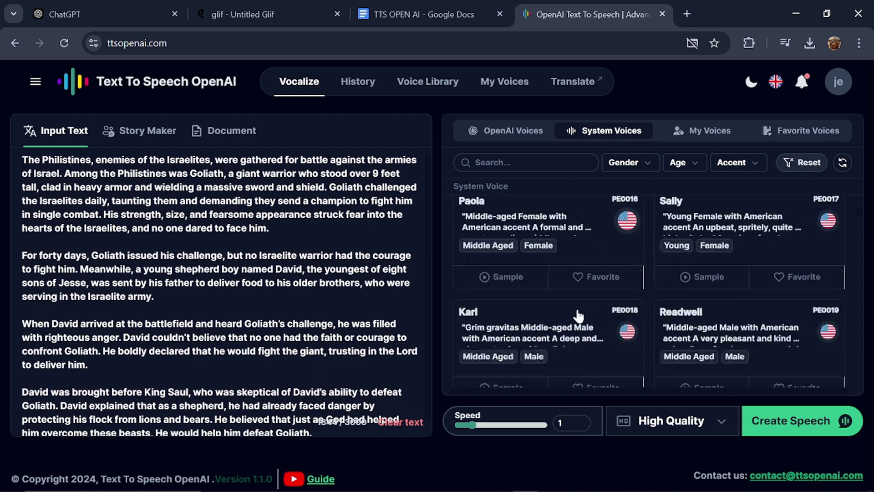
pyautogui.scroll(15, 555, 256)
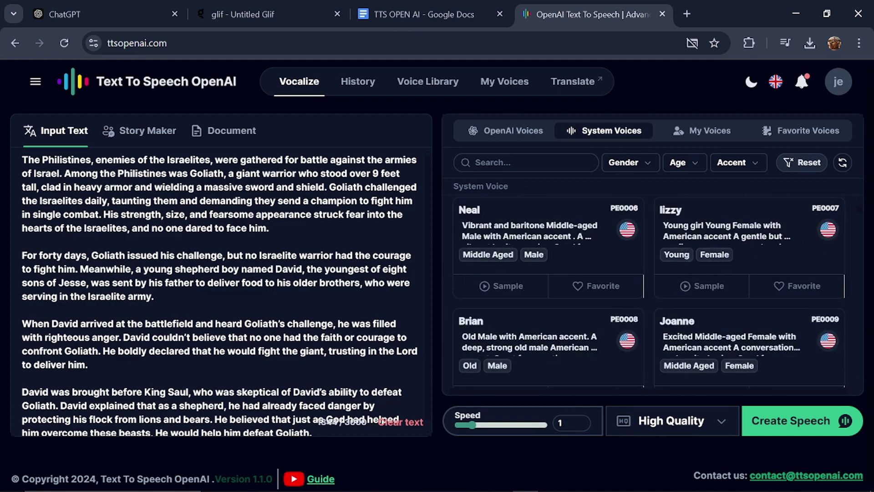
pyautogui.scroll(-3, 189, 255)
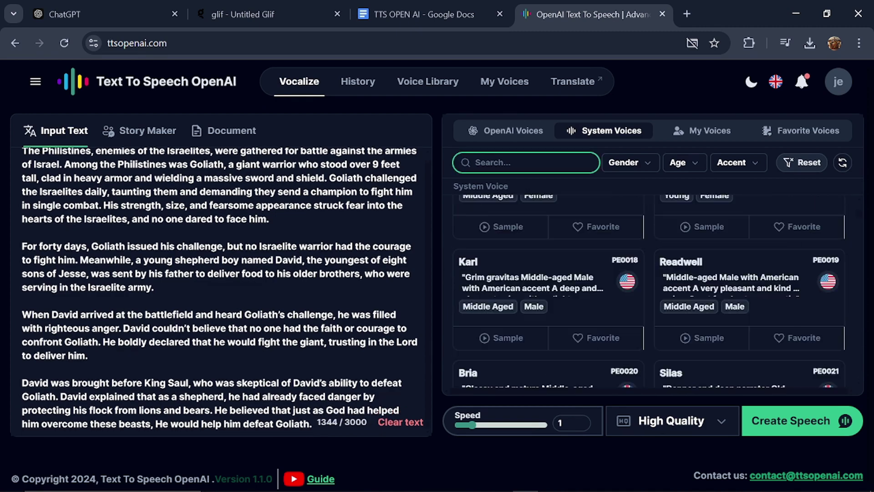
pyautogui.write('neal')
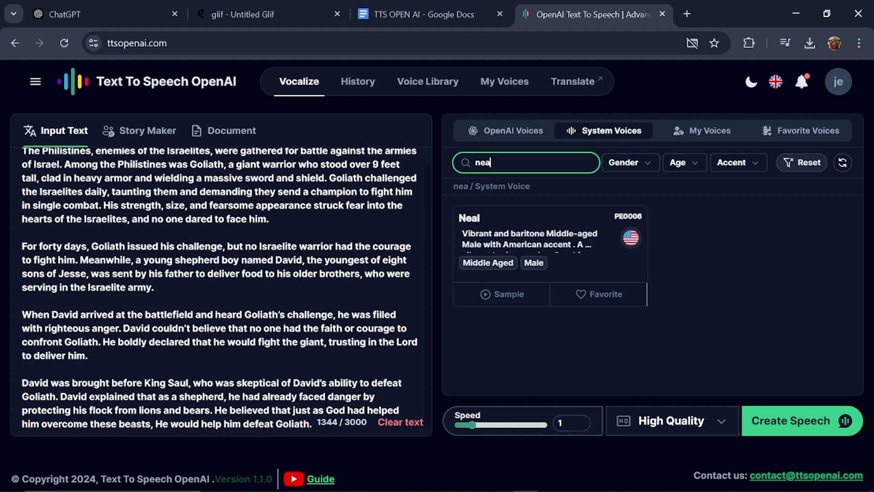
pyautogui.click(485, 295)
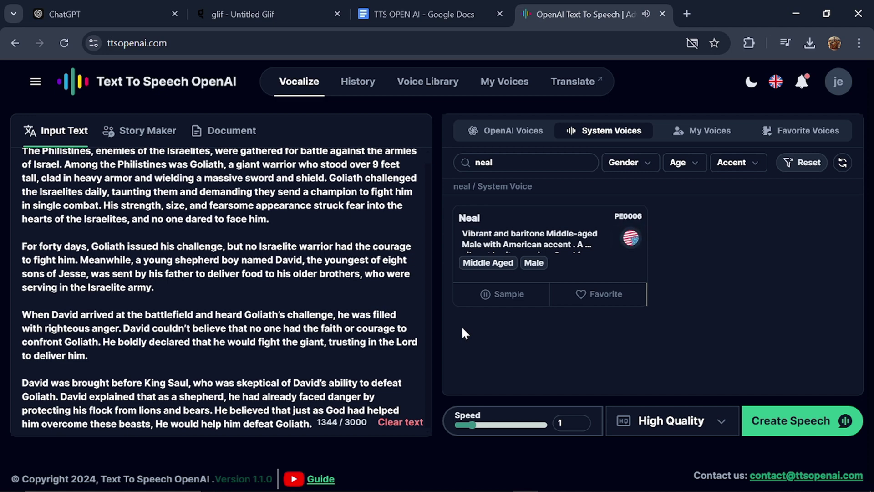
# - Search 'jack' and sample both Jack voices, then sample the Emily voice
pyautogui.doubleClick(483, 163)
pyautogui.write('jack')
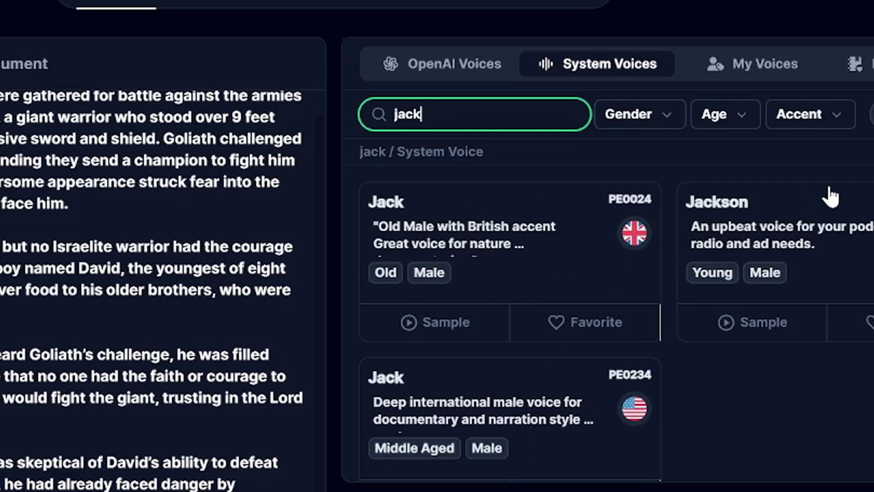
pyautogui.click(412, 324)
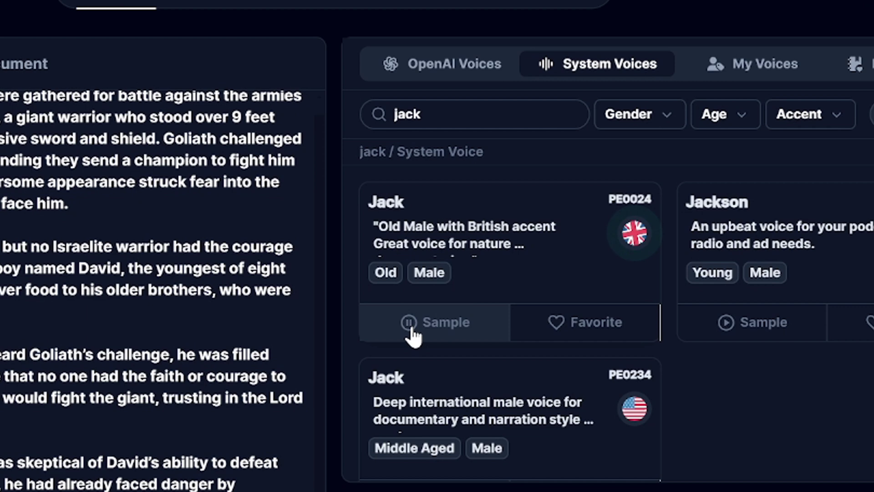
pyautogui.scroll(-2, 410, 332)
pyautogui.click(409, 423)
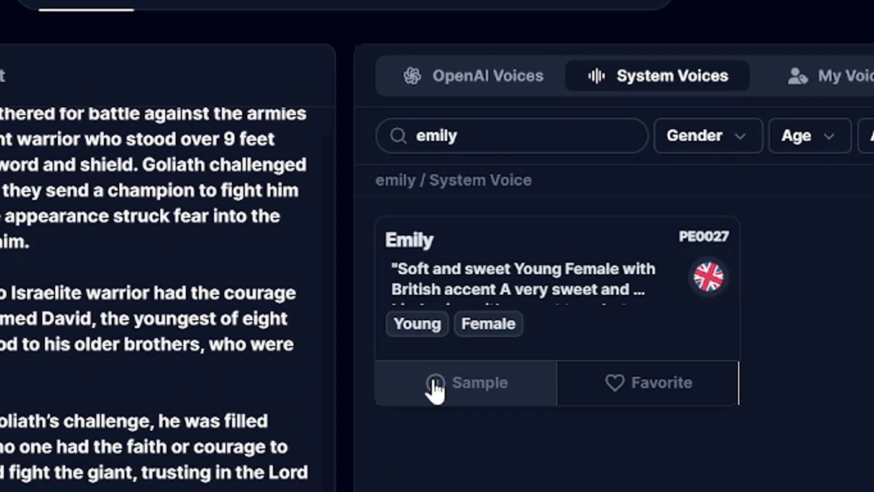
pyautogui.click(435, 384)
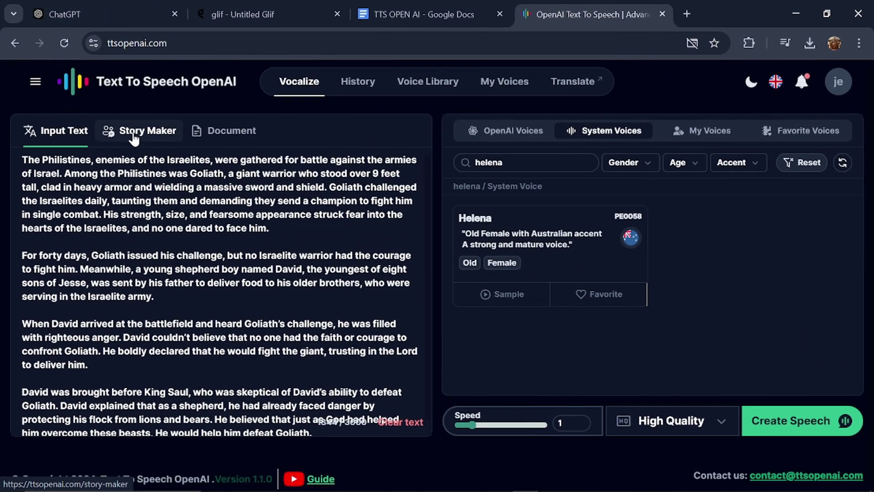
# - Start a Story Maker block named Jerry saying 'My name is jerry, and i am from the United state of america'
pyautogui.click(134, 138)
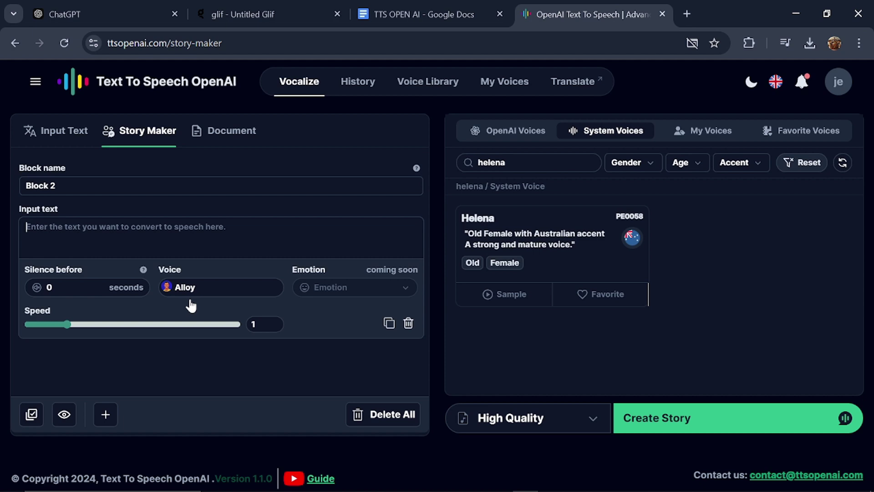
pyautogui.tripleClick(27, 186)
pyautogui.write('Jerry')
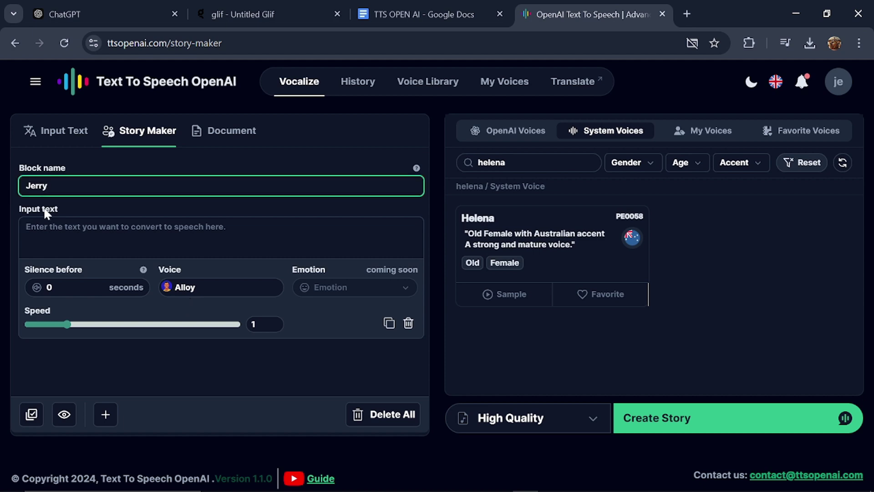
pyautogui.click(45, 213)
pyautogui.write('My')
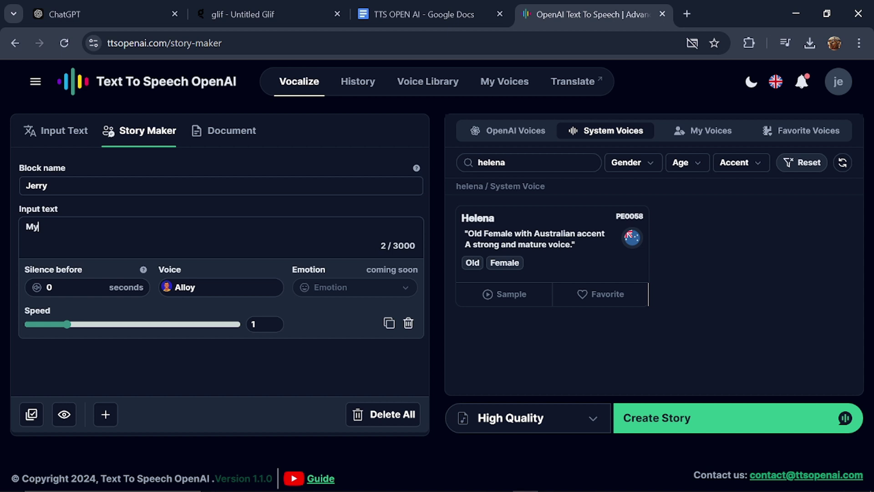
pyautogui.write(' name is jerry, and i am f')
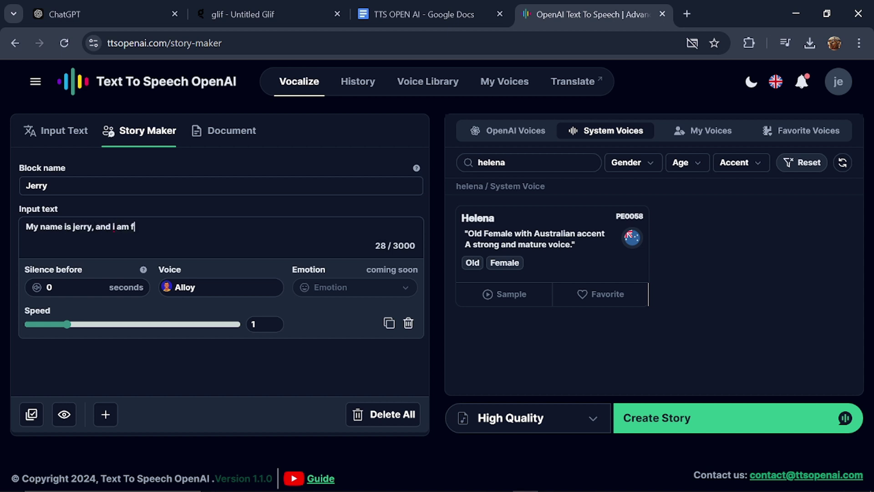
pyautogui.write('rom the United state of a')
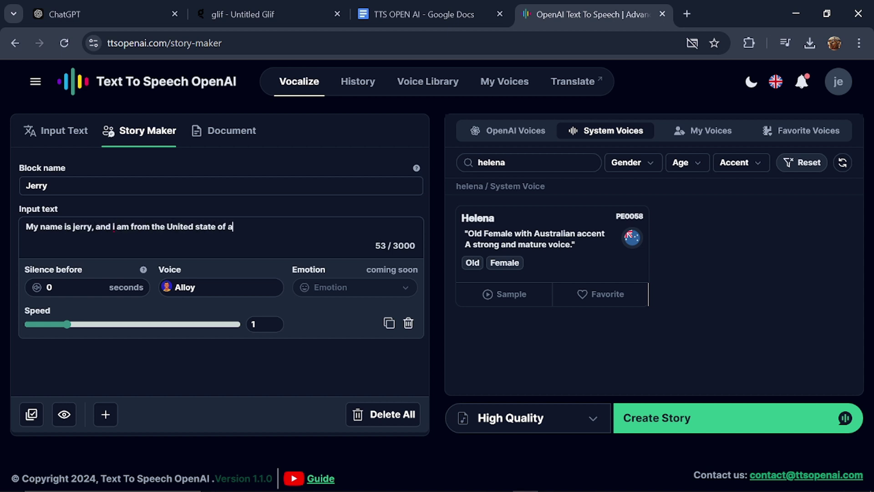
pyautogui.write('merica')
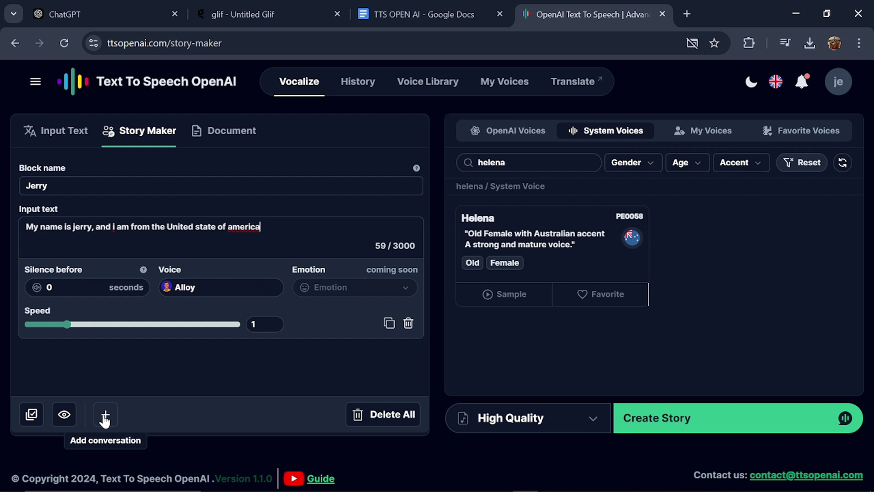
# - Add a LUCY block with the line 'Welcome Jerry i am glad to see you here'
pyautogui.click(106, 415)
pyautogui.moveTo(54, 246); pyautogui.dragTo(11, 248)
pyautogui.write('LUCY')
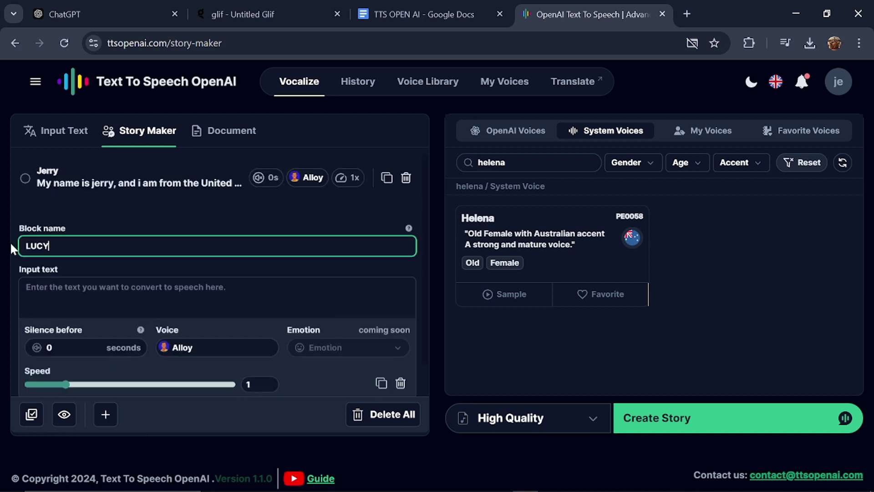
pyautogui.press('Tab')
pyautogui.write('Welcome')
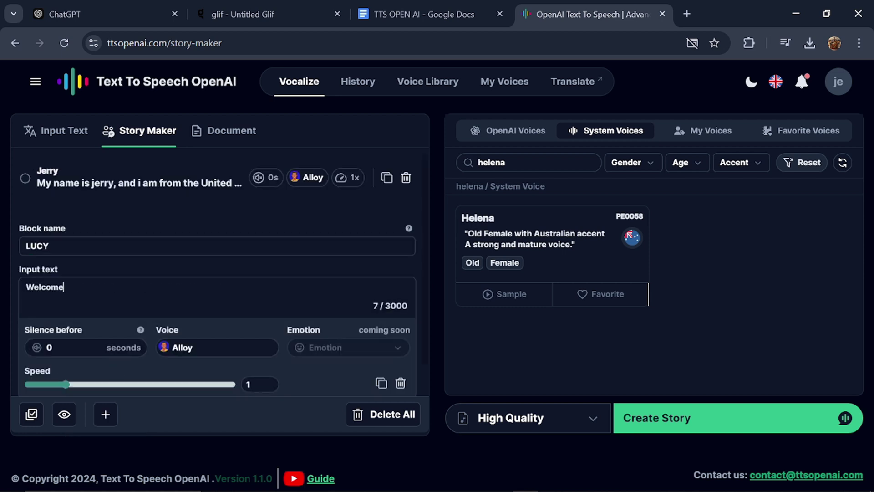
pyautogui.write(' Jerry i am glad to see you here')
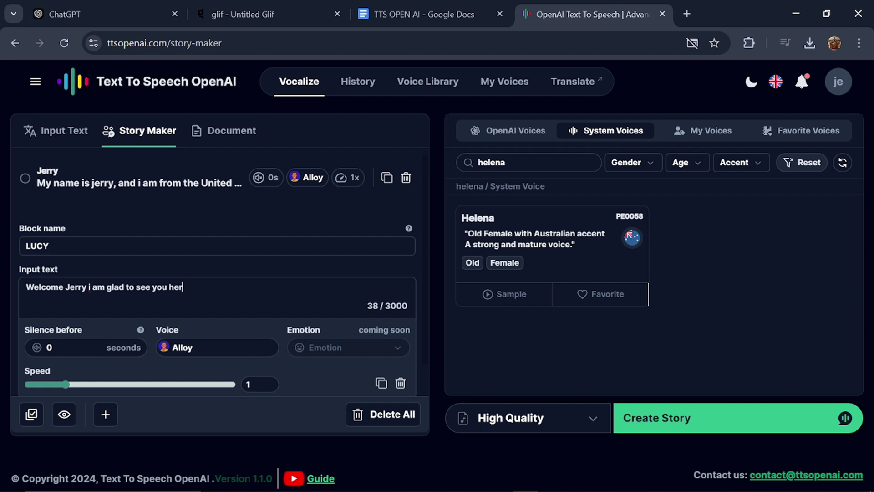
# - Add a James block whose line begins 'I want to say i am glad to mee'
pyautogui.click(105, 414)
pyautogui.moveTo(55, 306); pyautogui.dragTo(11, 306)
pyautogui.write('James')
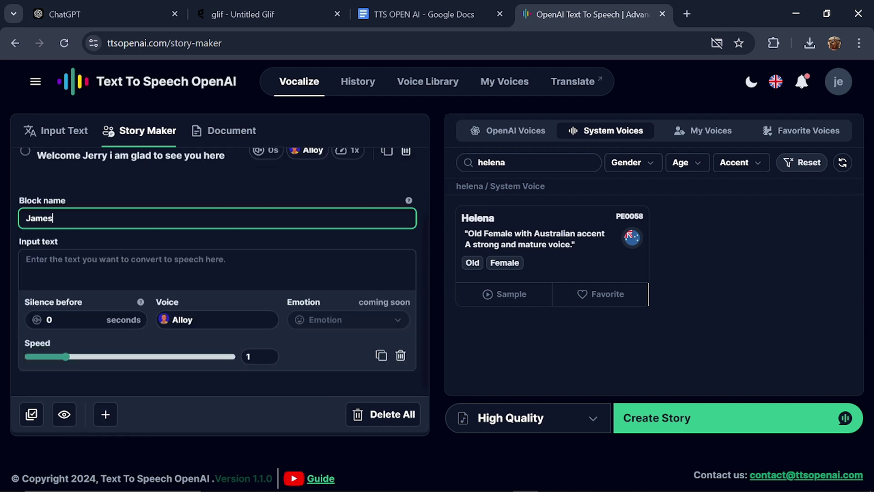
pyautogui.press('Tab')
pyautogui.write('I want to say i am glad to mee')
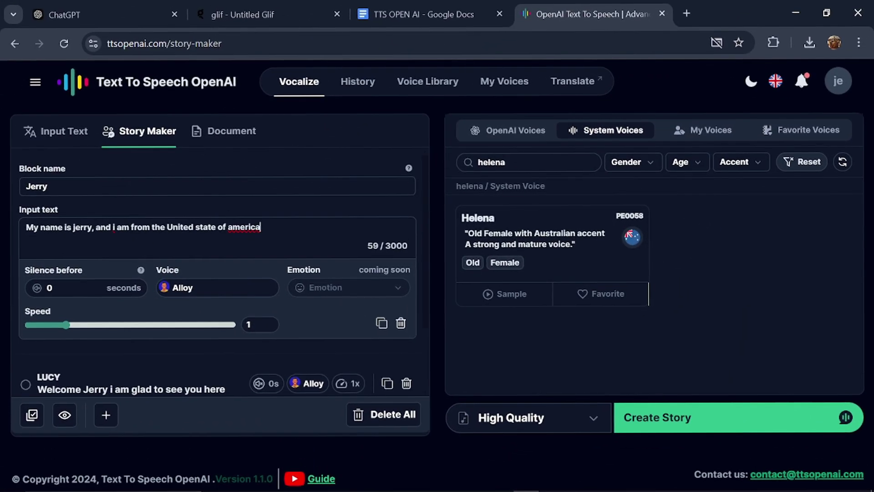
# - Give Jerry's block the Tom voice and LUCY's block the Lisa voice
pyautogui.click(187, 291)
pyautogui.click(93, 210)
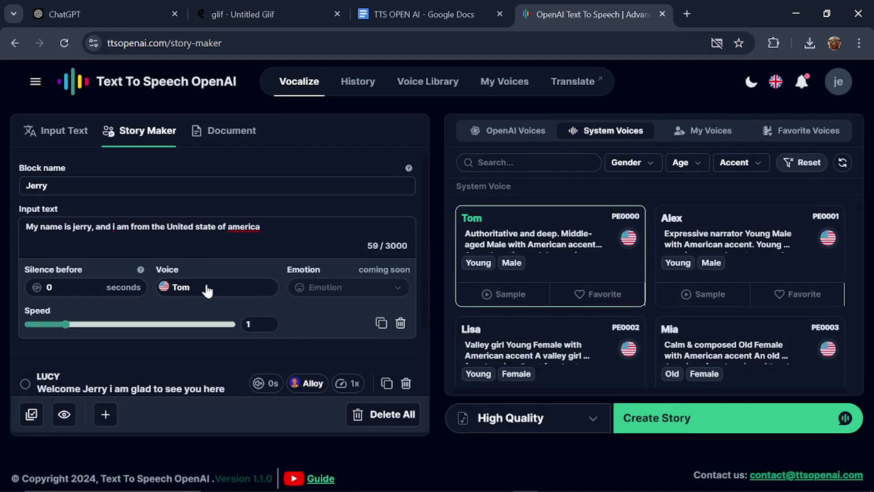
pyautogui.scroll(-2, 207, 290)
pyautogui.click(109, 300)
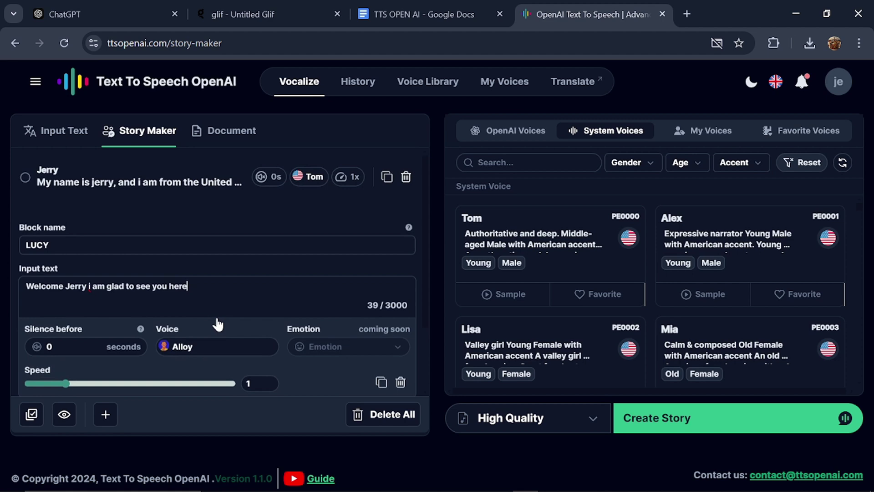
pyautogui.scroll(-2, 219, 324)
pyautogui.click(211, 269)
pyautogui.click(501, 218)
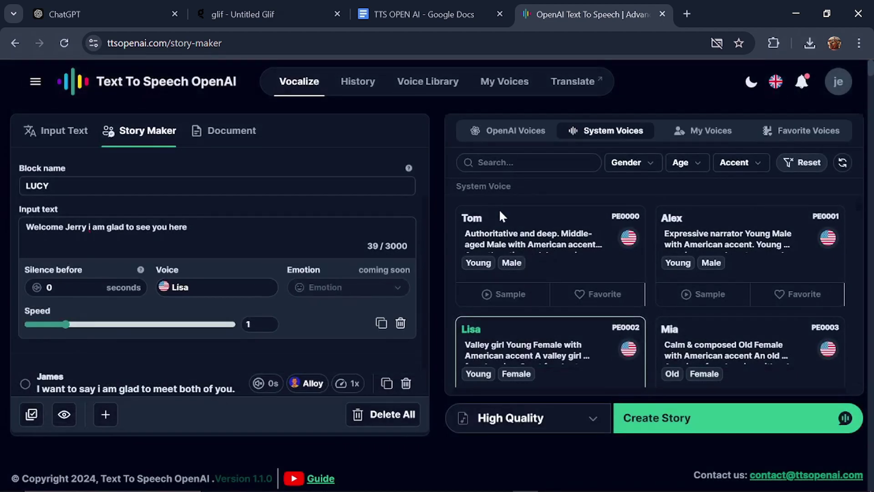
# - Give James's block the Alex voice and start creating the story
pyautogui.scroll(-1, 273, 264)
pyautogui.click(219, 377)
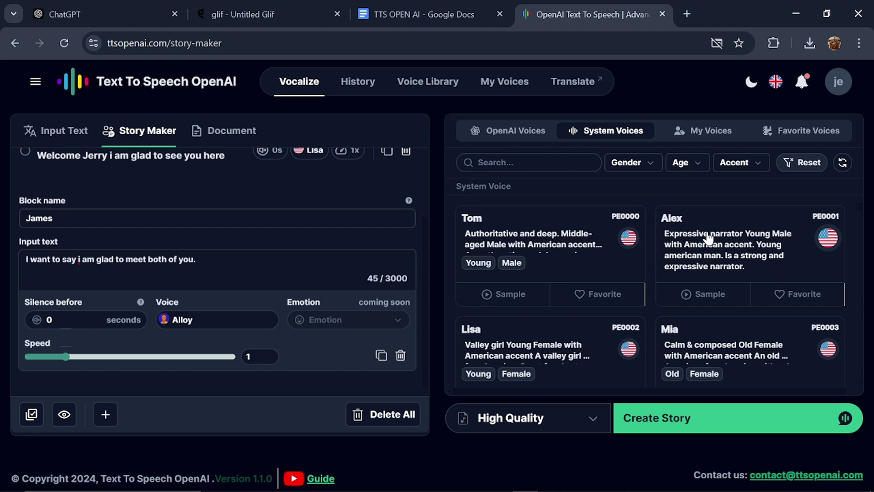
pyautogui.click(659, 248)
pyautogui.click(661, 416)
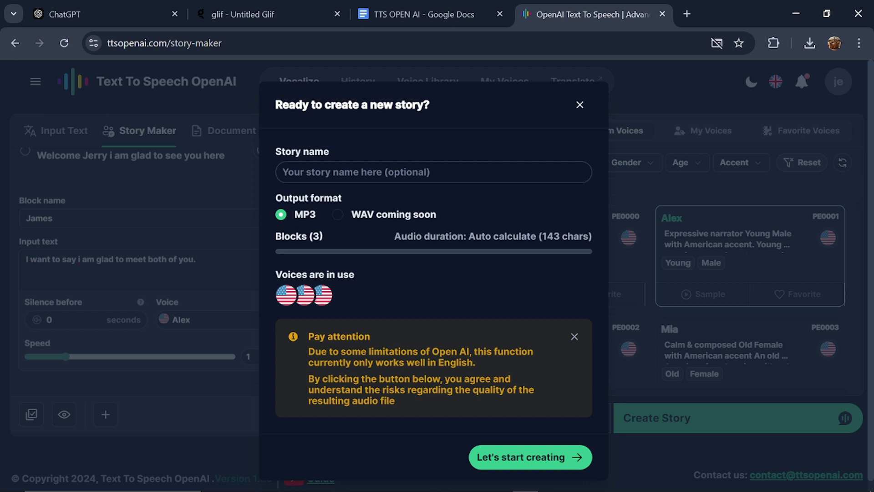
# - Enter 'Welcome party' as the story name, then open the Pricing Plans page
pyautogui.click(434, 172)
pyautogui.write('Welcome party')
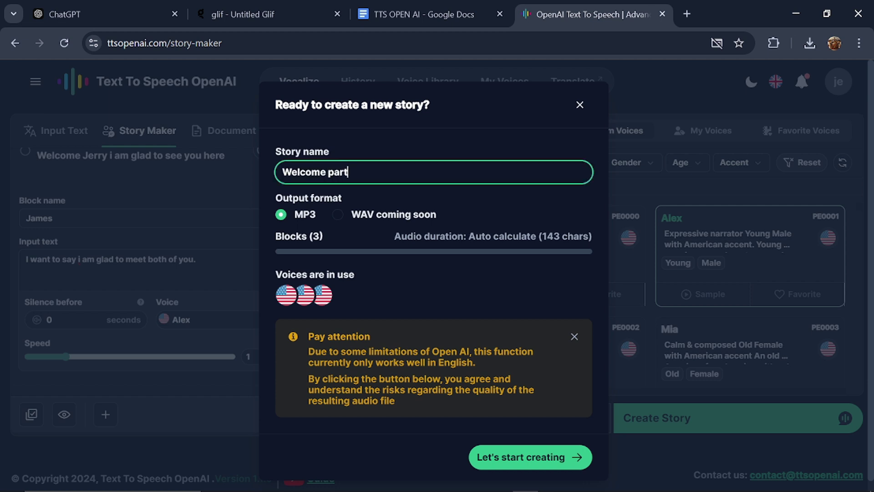
pyautogui.click(524, 461)
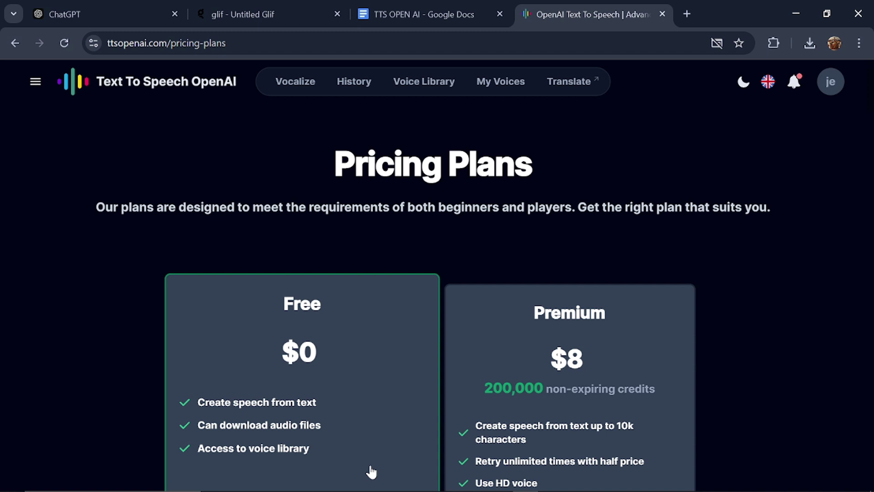
pyautogui.scroll(-7, 398, 437)
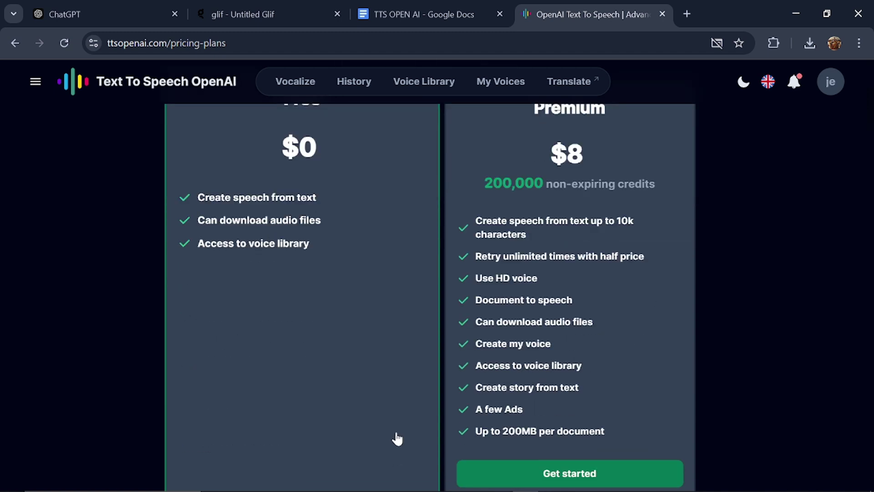
pyautogui.scroll(7, 397, 438)
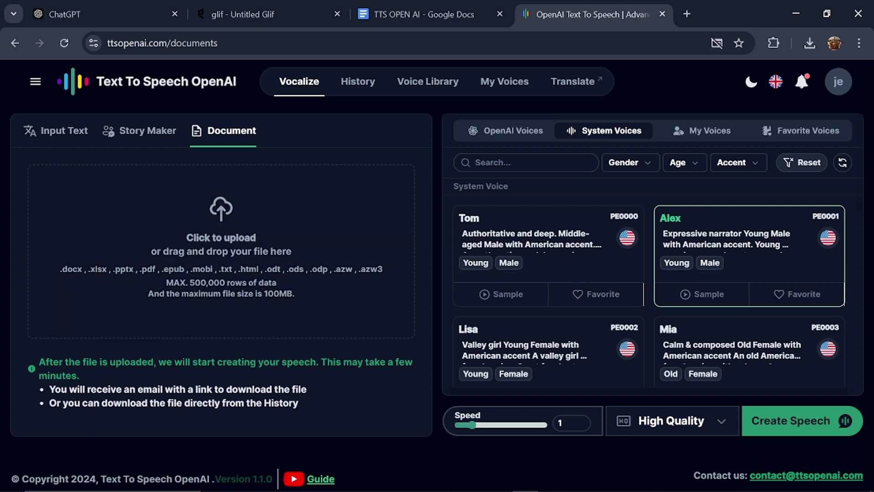
# - Open the Voice Library and scroll down to its last voice, Thanh (PE0415)
pyautogui.click(427, 82)
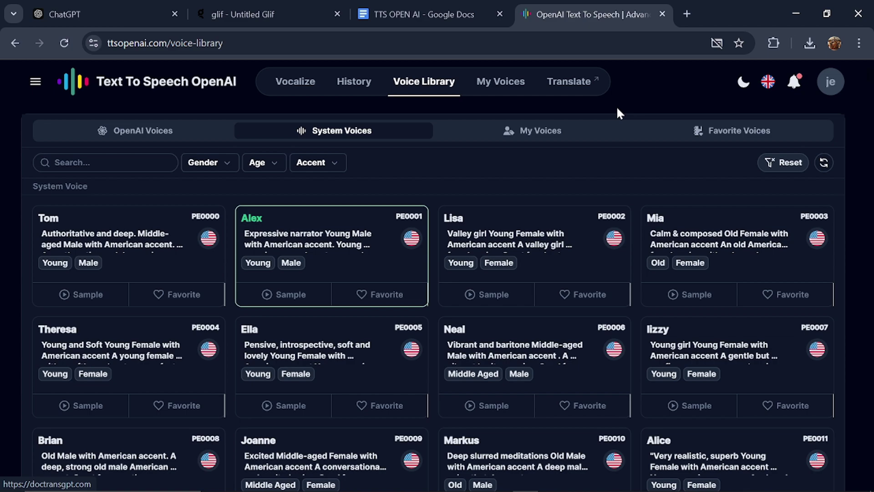
pyautogui.scroll(-8, 509, 269)
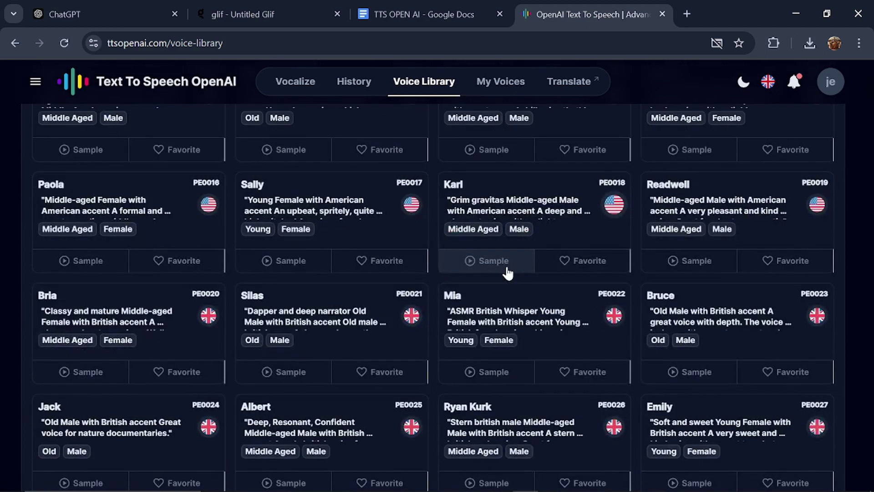
pyautogui.scroll(-15, 509, 274)
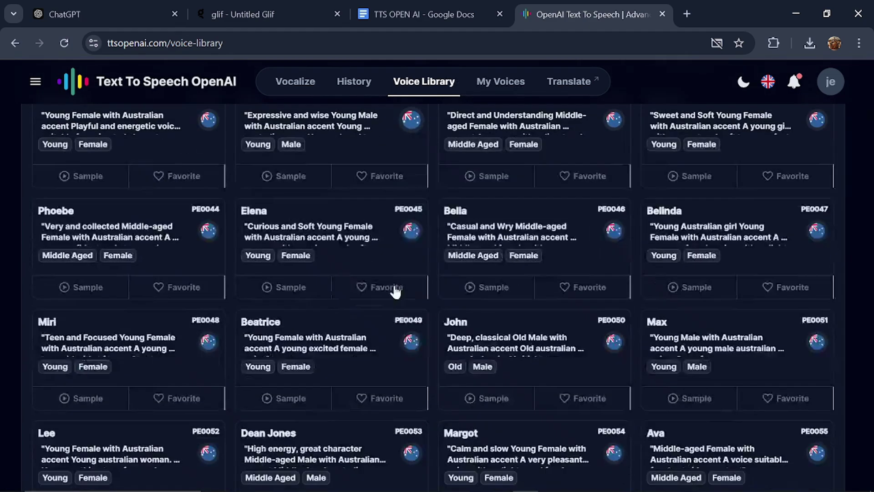
pyautogui.scroll(-10, 396, 293)
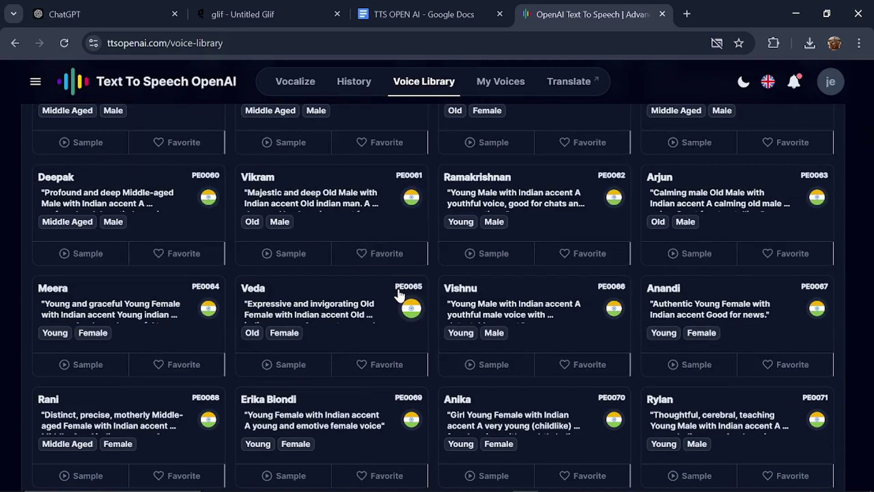
pyautogui.scroll(-9, 399, 295)
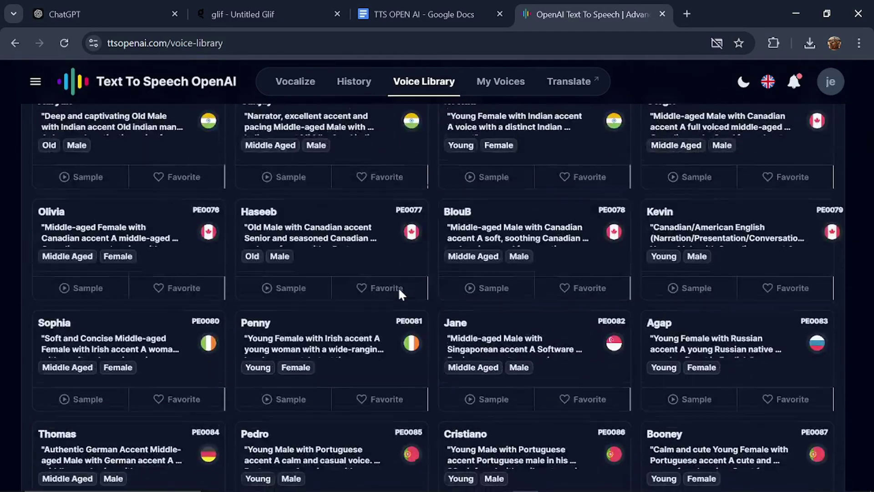
pyautogui.scroll(-20, 400, 294)
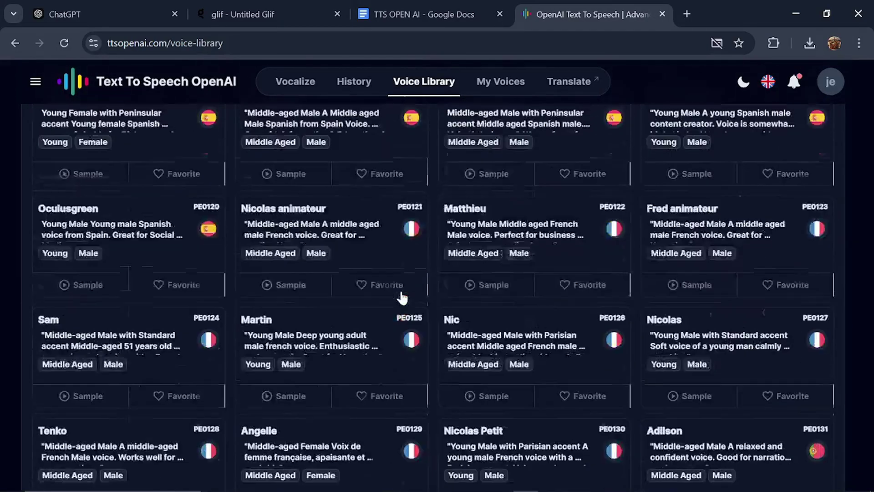
pyautogui.scroll(-20, 402, 298)
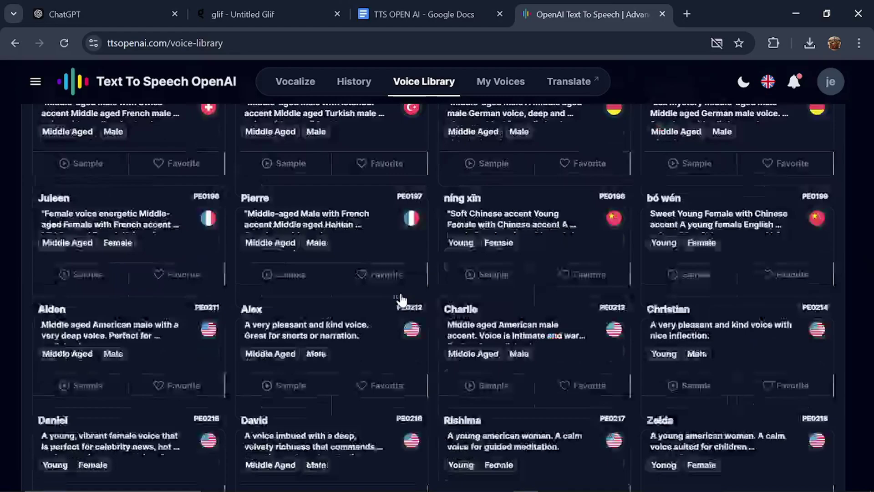
pyautogui.scroll(-20, 400, 299)
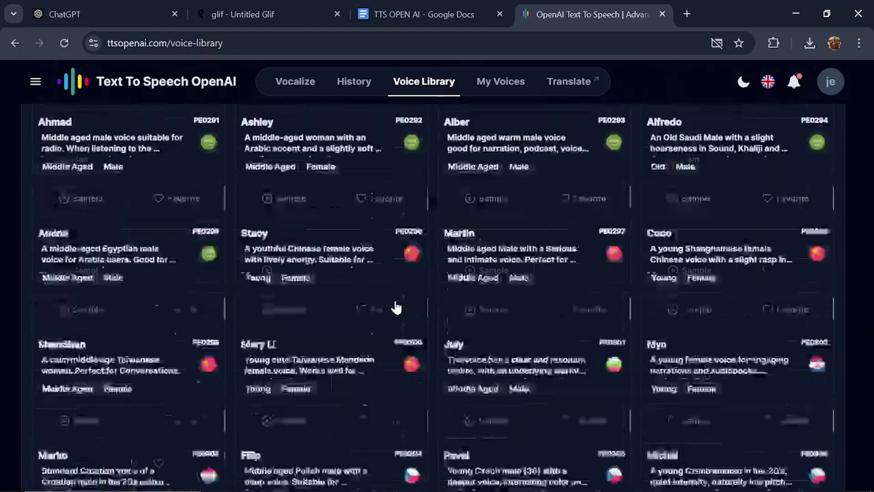
pyautogui.scroll(-20, 396, 308)
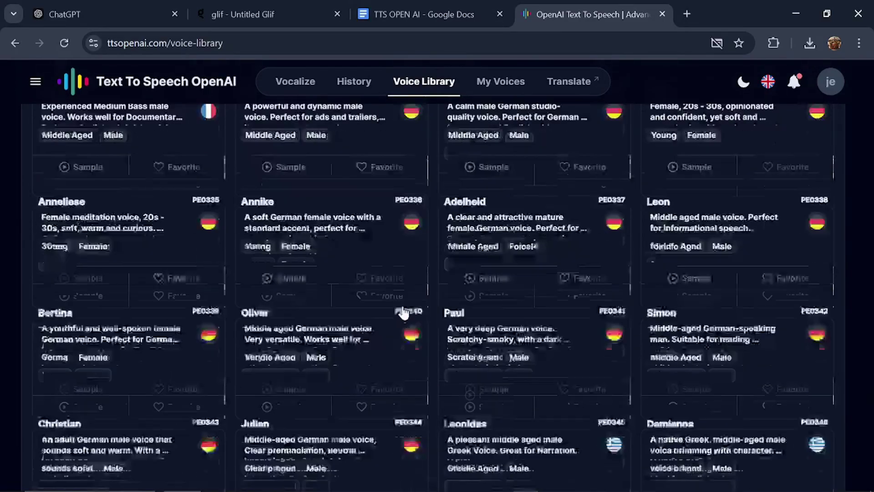
pyautogui.scroll(-20, 403, 312)
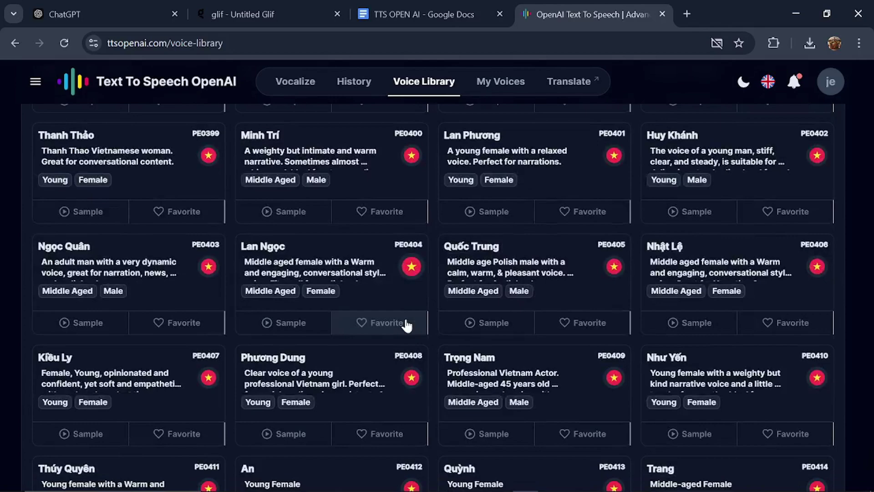
pyautogui.scroll(-3, 405, 326)
pyautogui.scroll(4, 405, 326)
pyautogui.scroll(-4, 407, 325)
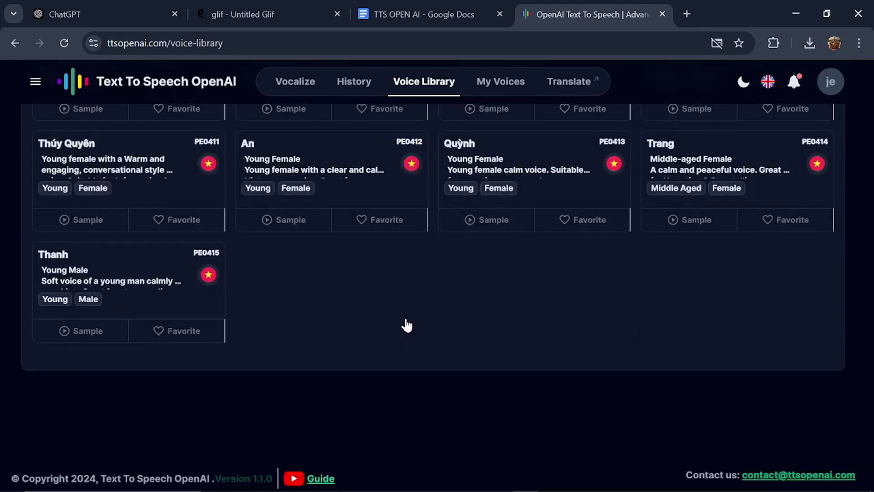
# - Play the voice samples for An, Daniela, Chihu, Emil and Hyun Bin
pyautogui.scroll(3, 408, 314)
pyautogui.click(283, 357)
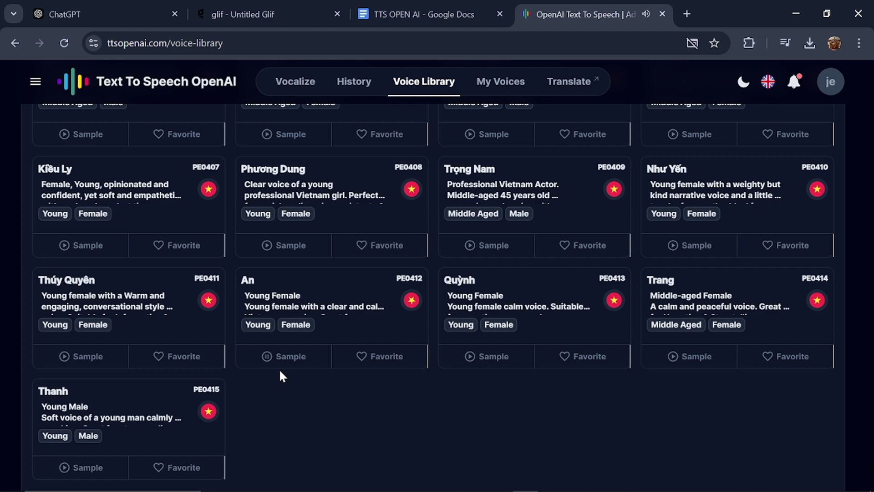
pyautogui.scroll(15, 335, 321)
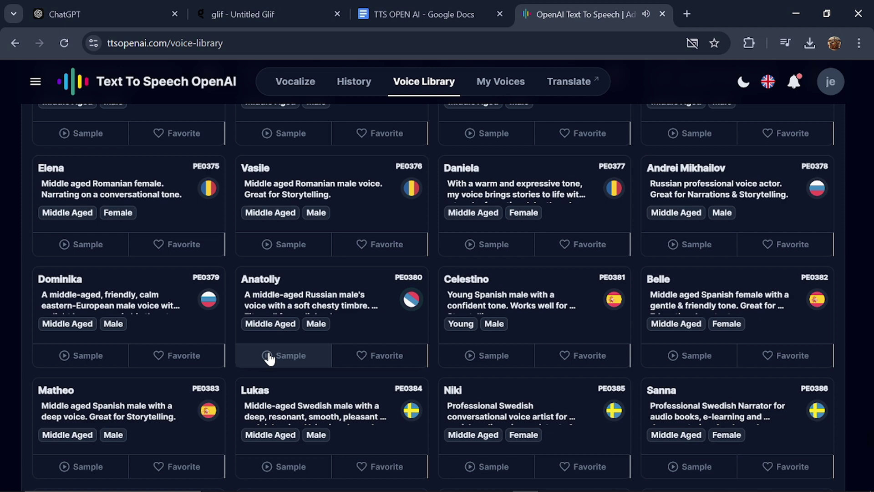
pyautogui.click(478, 249)
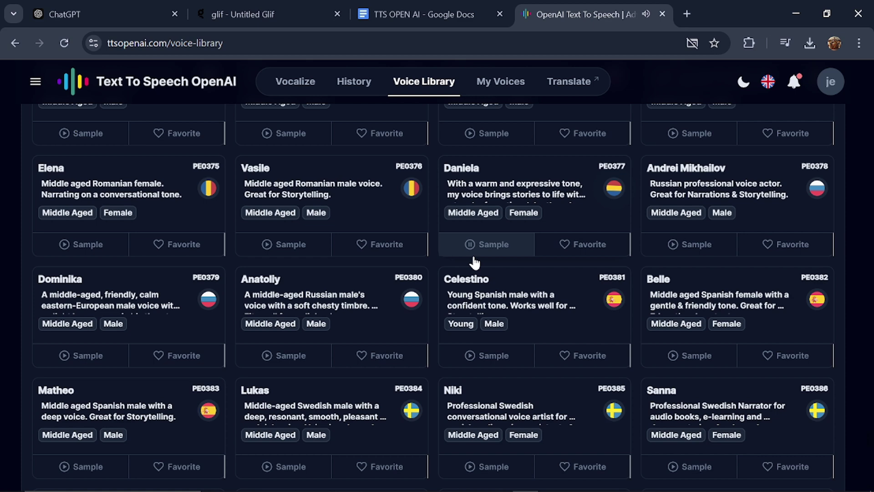
pyautogui.scroll(6, 269, 298)
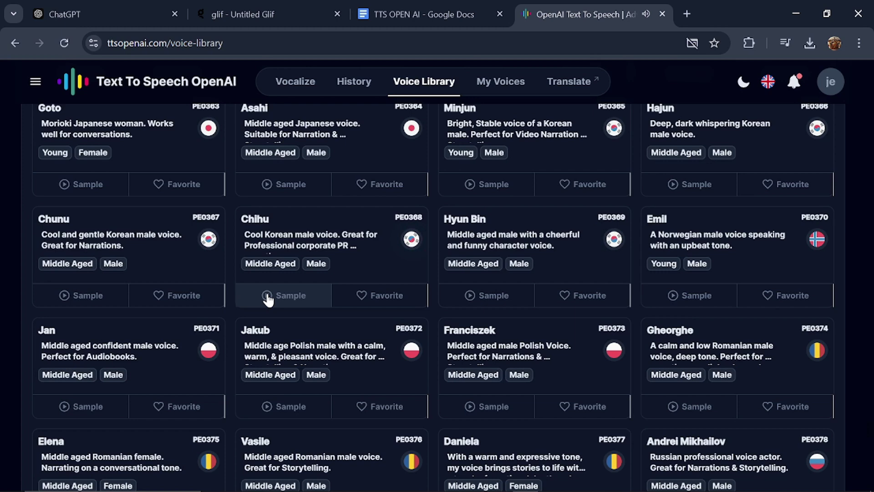
pyautogui.click(268, 298)
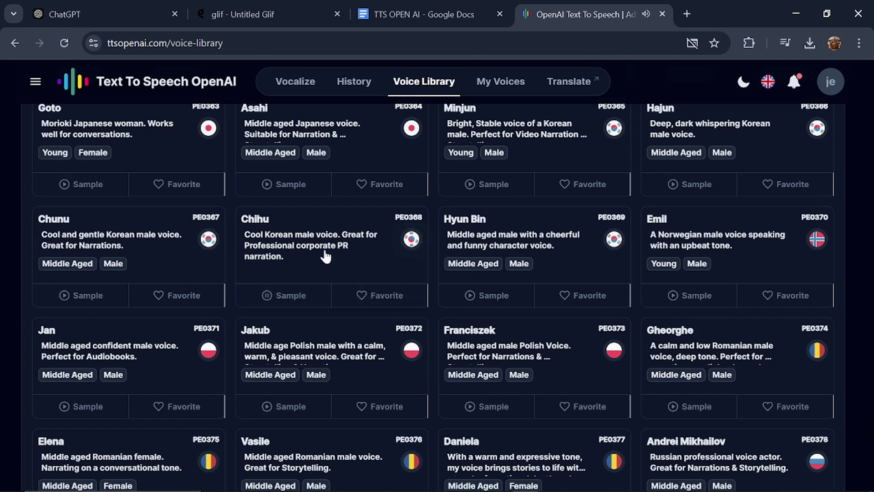
pyautogui.click(674, 297)
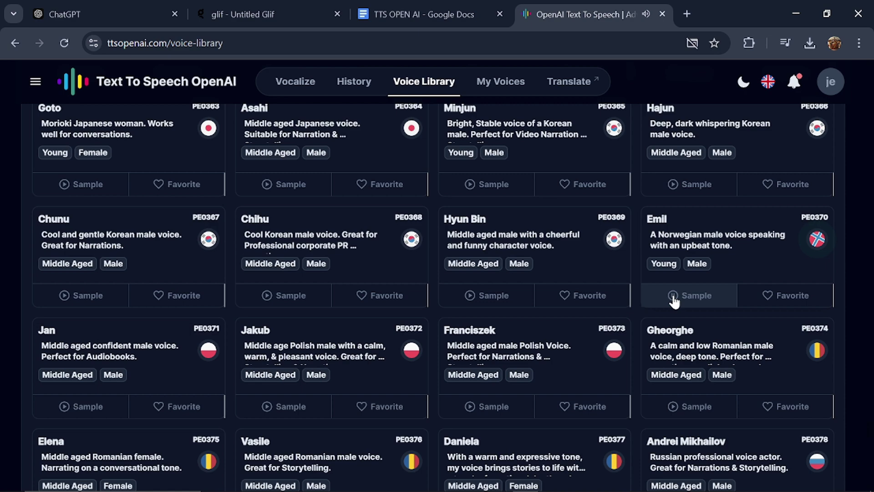
pyautogui.click(448, 303)
pyautogui.scroll(10, 444, 314)
pyautogui.scroll(12, 440, 314)
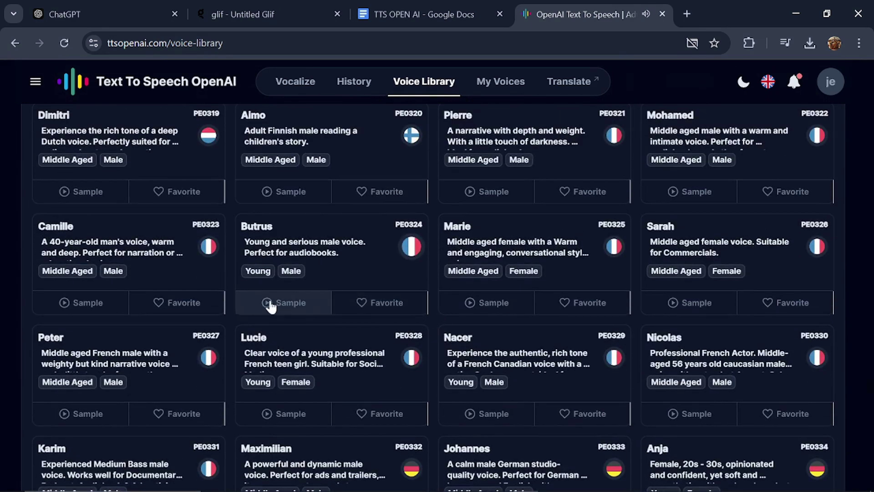
# - Go to My Voices to view your own voice collection
pyautogui.click(497, 92)
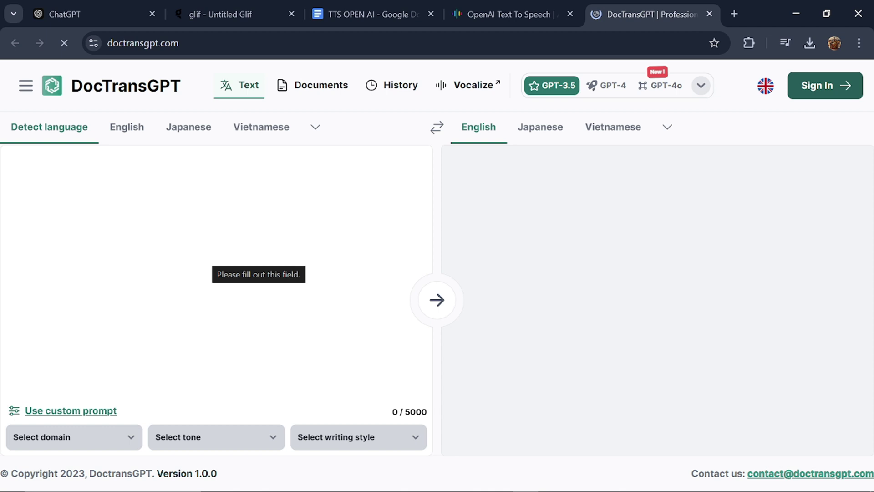
# - Paste the Goliath paragraph as source text and set the source language to English
pyautogui.click(23, 163)
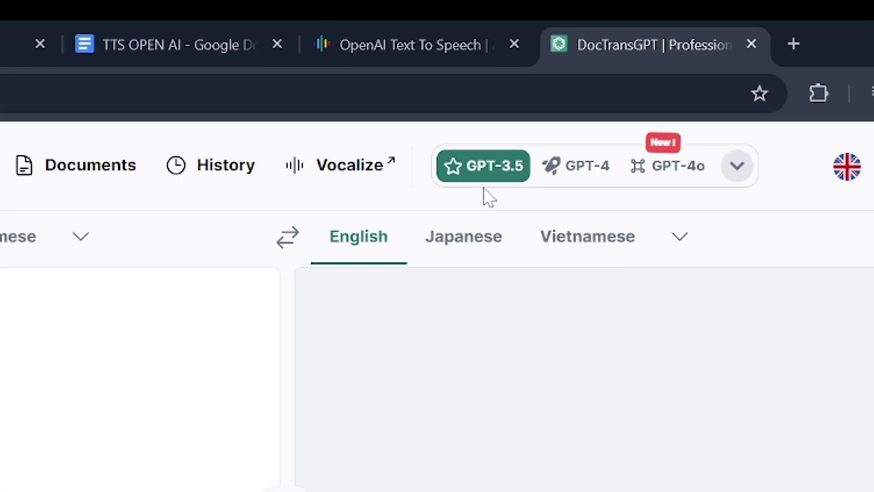
pyautogui.moveTo(572, 90)
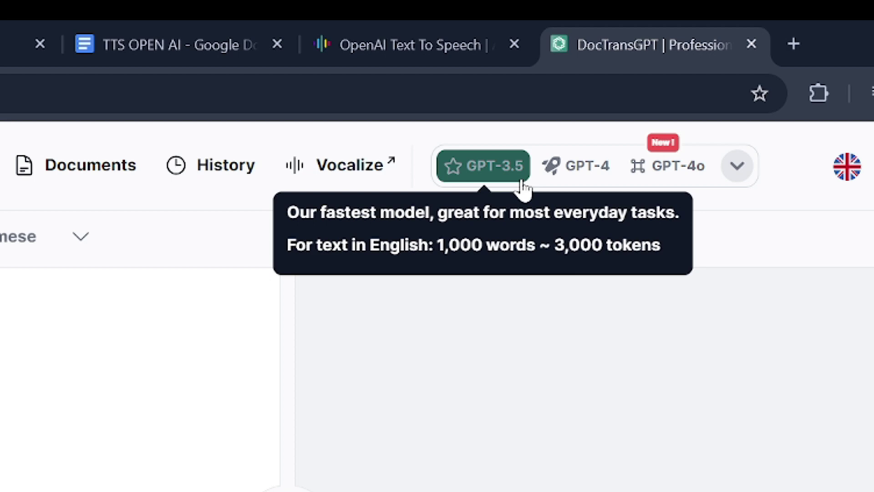
pyautogui.moveTo(560, 183)
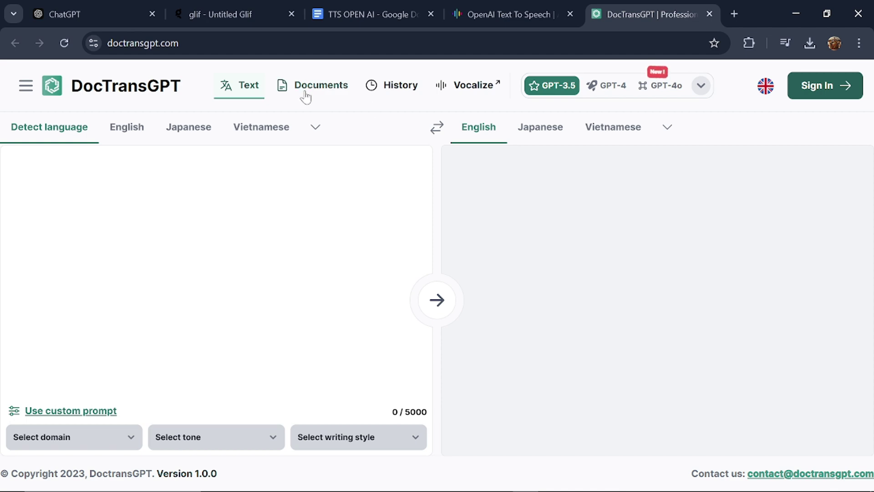
pyautogui.write('The Philistines, enemies of the Israelites, were gathered for battle against the armies of Israel. Among the Philistines was Goliath, a giant warrior who stood over 9 feet tall, clad in heavy armor and wielding a massive sword and shield. Goliath challenged the Israelites daily, taunting them and demanding they send a champion to fight him in single combat. His strength, size, and fearsome appearance struck fear into the hearts of the Israelites, and no one dared to face him.')
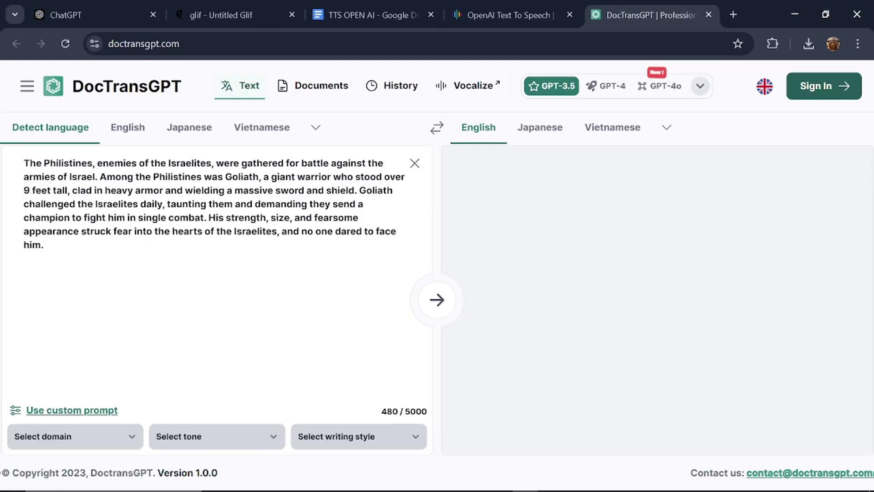
pyautogui.click(126, 129)
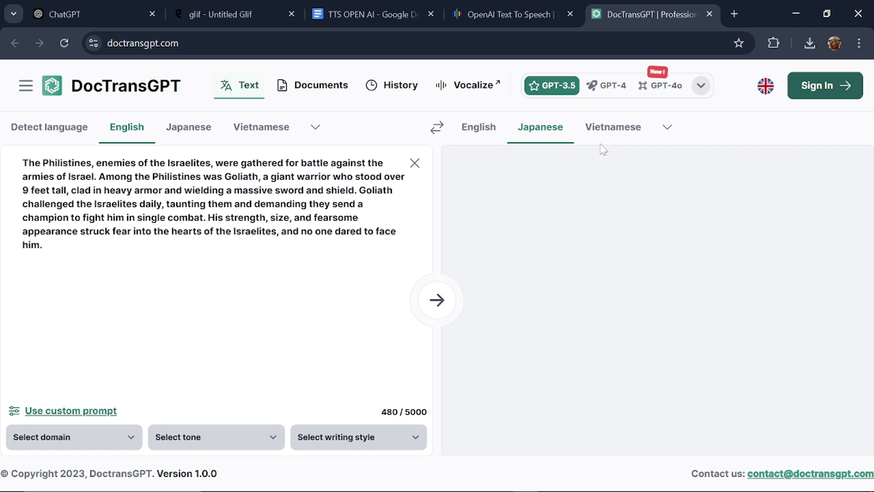
# - Translate the paragraph into Japanese and select the Japanese output
pyautogui.click(437, 300)
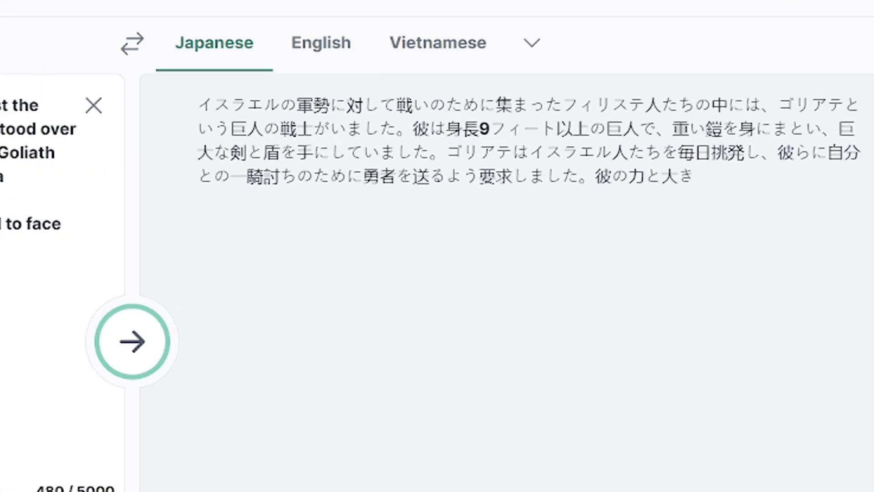
pyautogui.moveTo(694, 177); pyautogui.dragTo(180, 117)
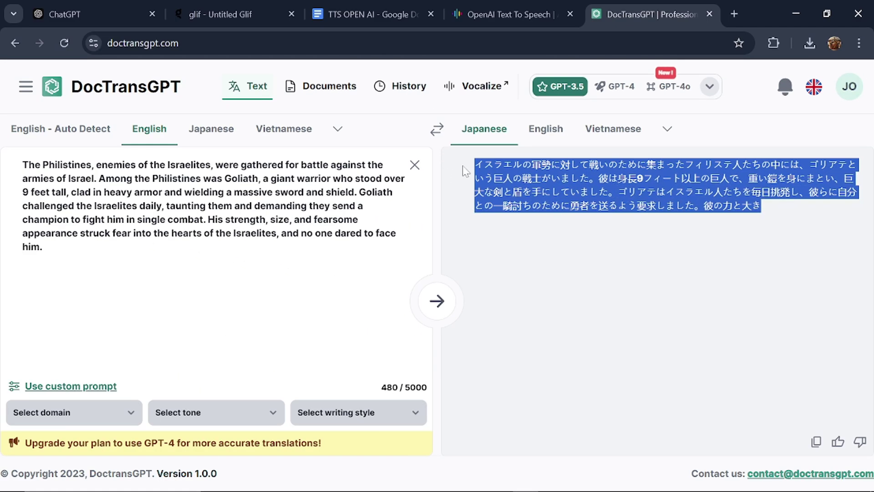
pyautogui.moveTo(761, 206); pyautogui.dragTo(461, 169)
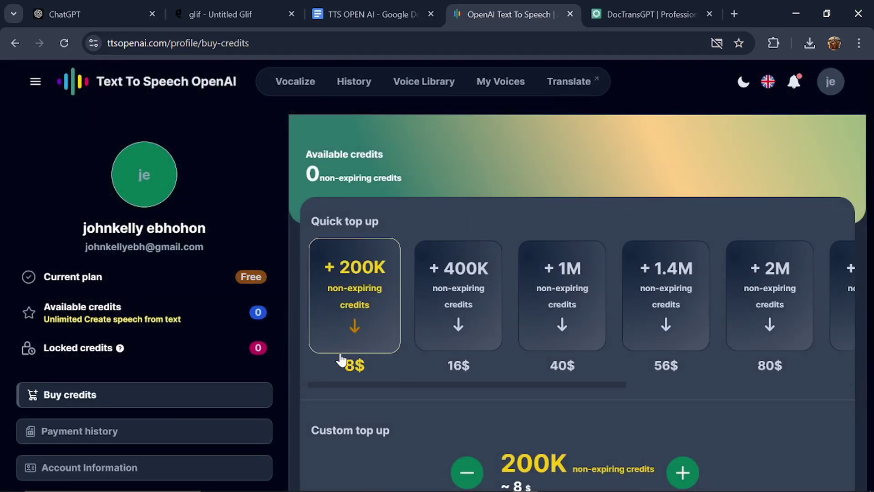
# - Scroll through the Quick top up packages up to +4M for 160$
pyautogui.scroll(-2, 342, 348)
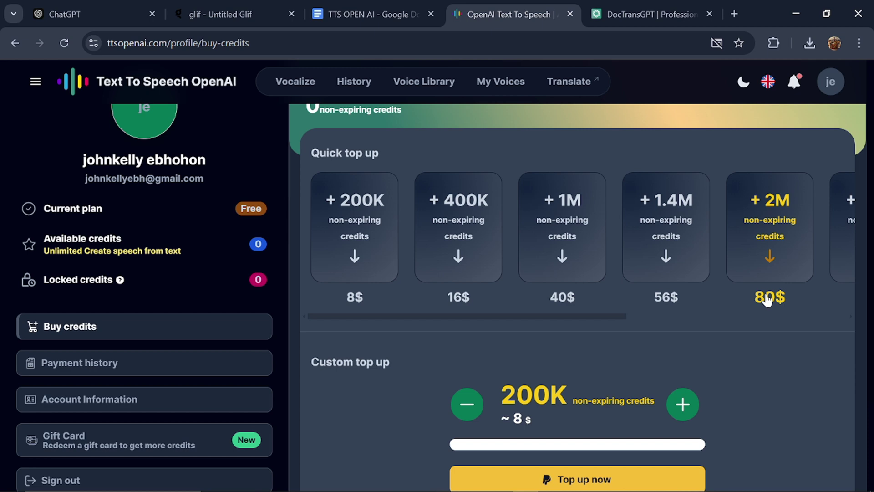
pyautogui.scroll(-1, 696, 339)
pyautogui.scroll(-2, 694, 338)
pyautogui.scroll(4, 683, 318)
pyautogui.hscroll(5, 606, 280)
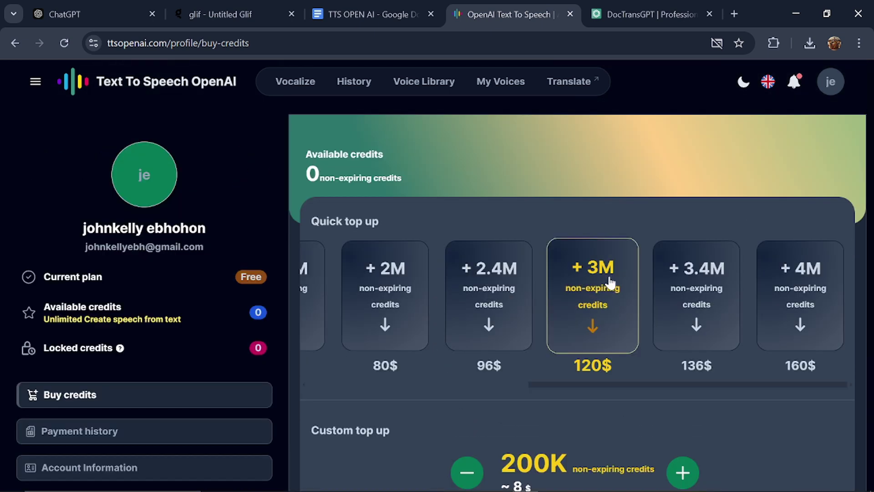